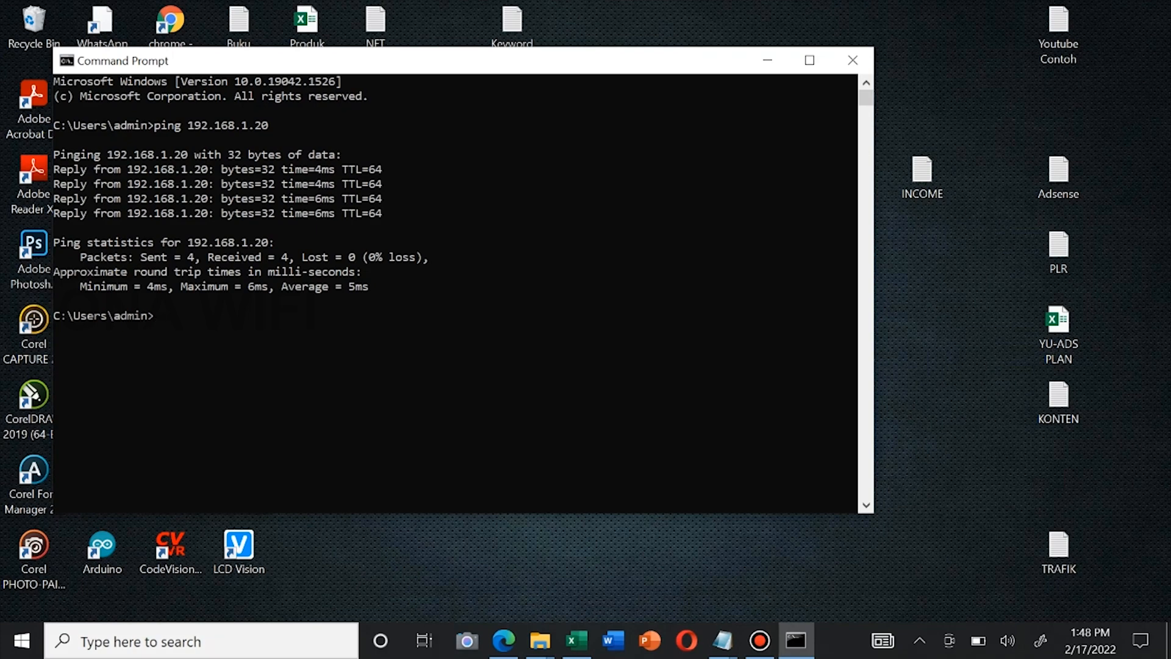
Switch to the browser and load the airOS login page at 192.168.1.20
{"action": "left_click", "coordinate": [768, 60]}
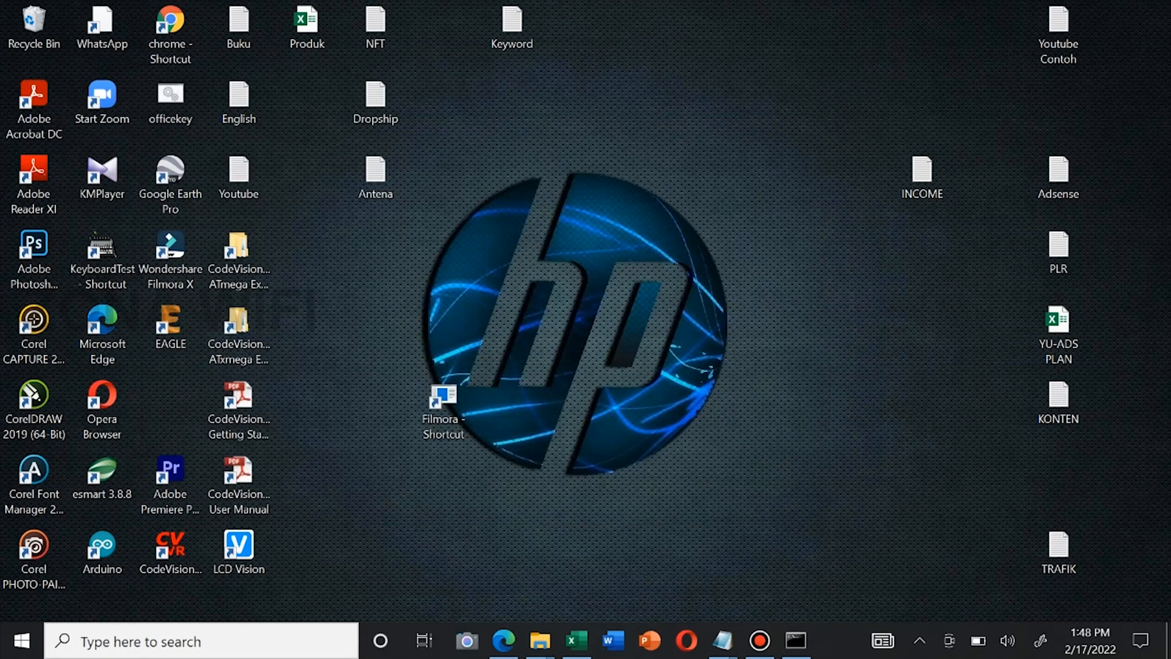
{"action": "left_click", "coordinate": [504, 640]}
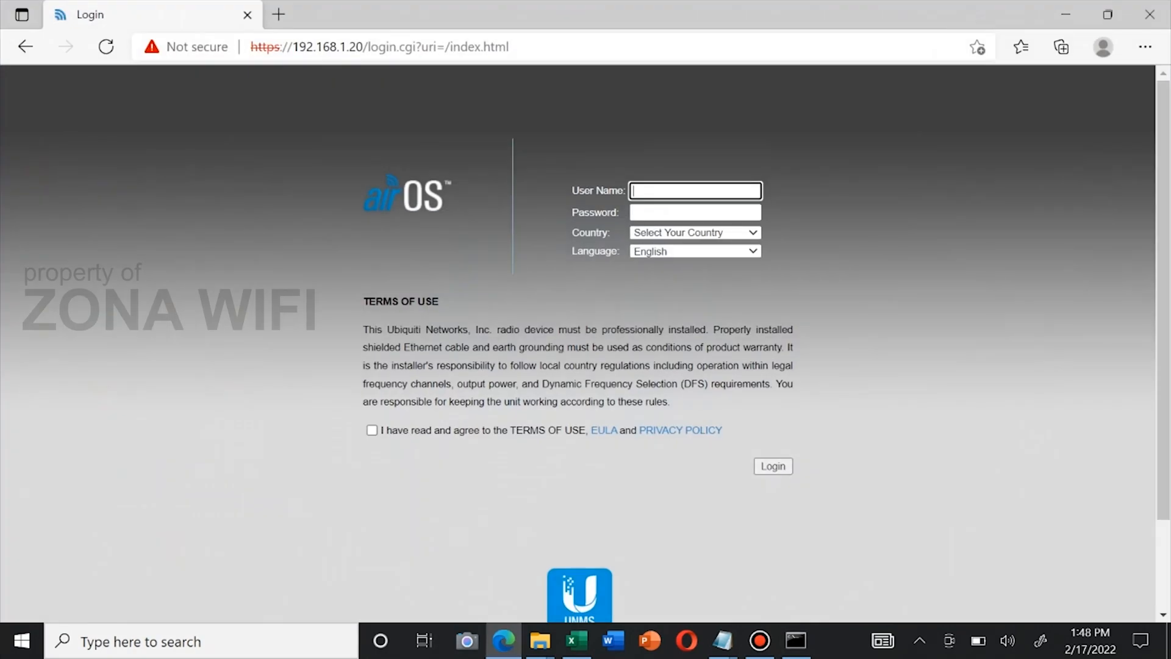
{"action": "key", "text": "ctrl+l"}
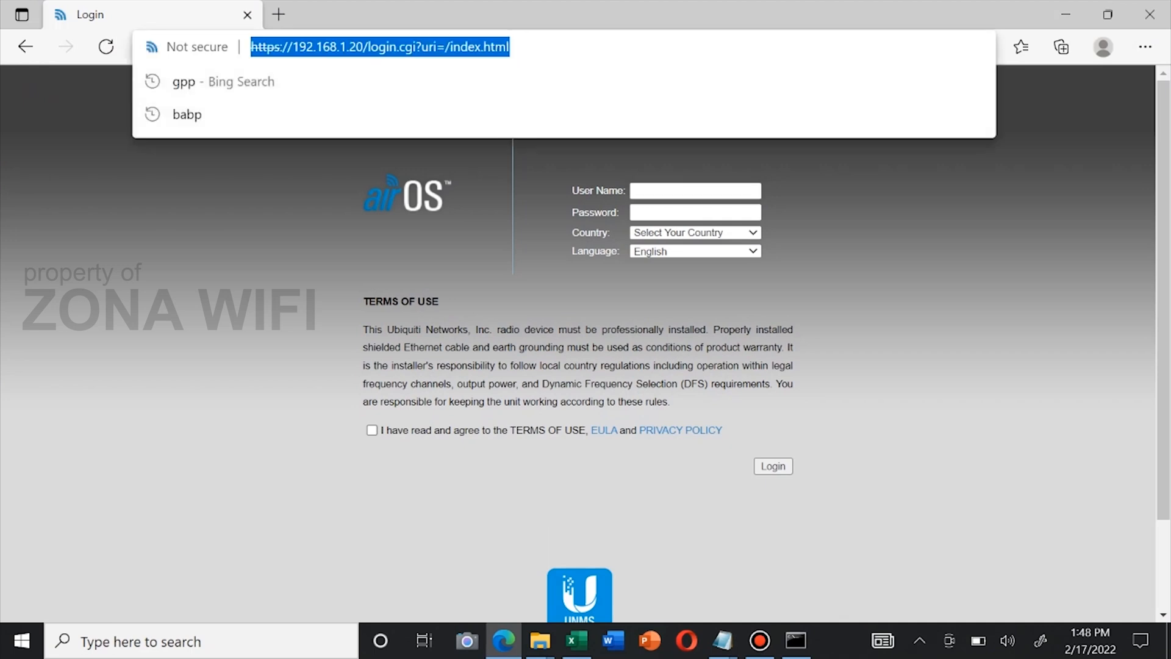
{"action": "type", "text": "192.168.1.20"}
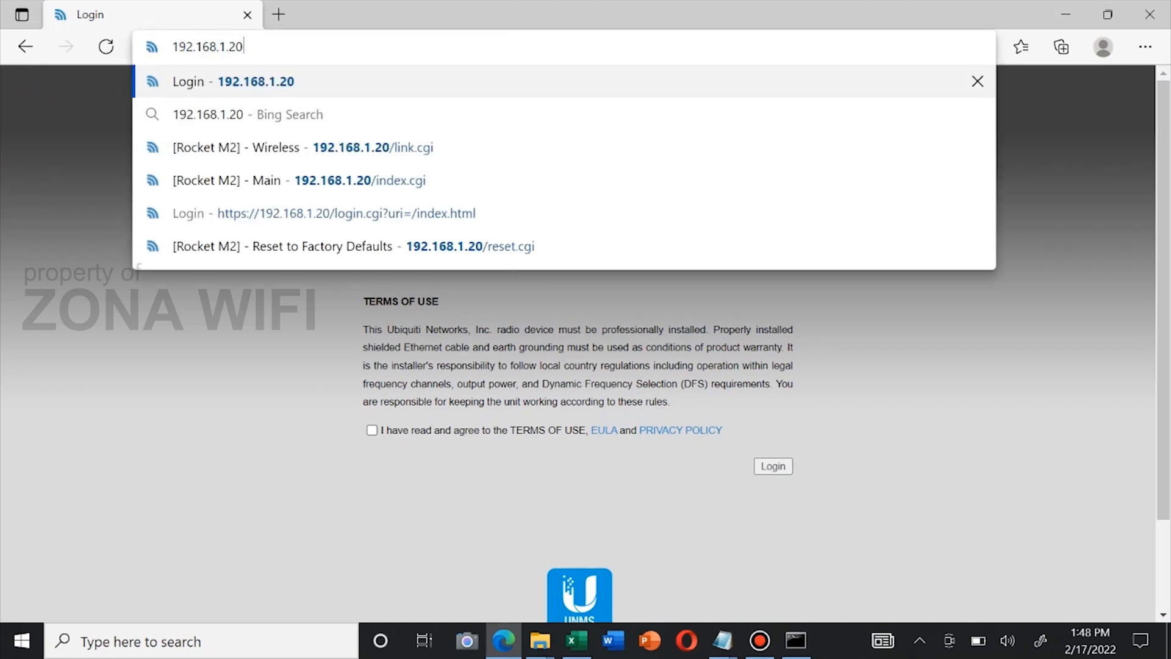
{"action": "key", "text": "Return"}
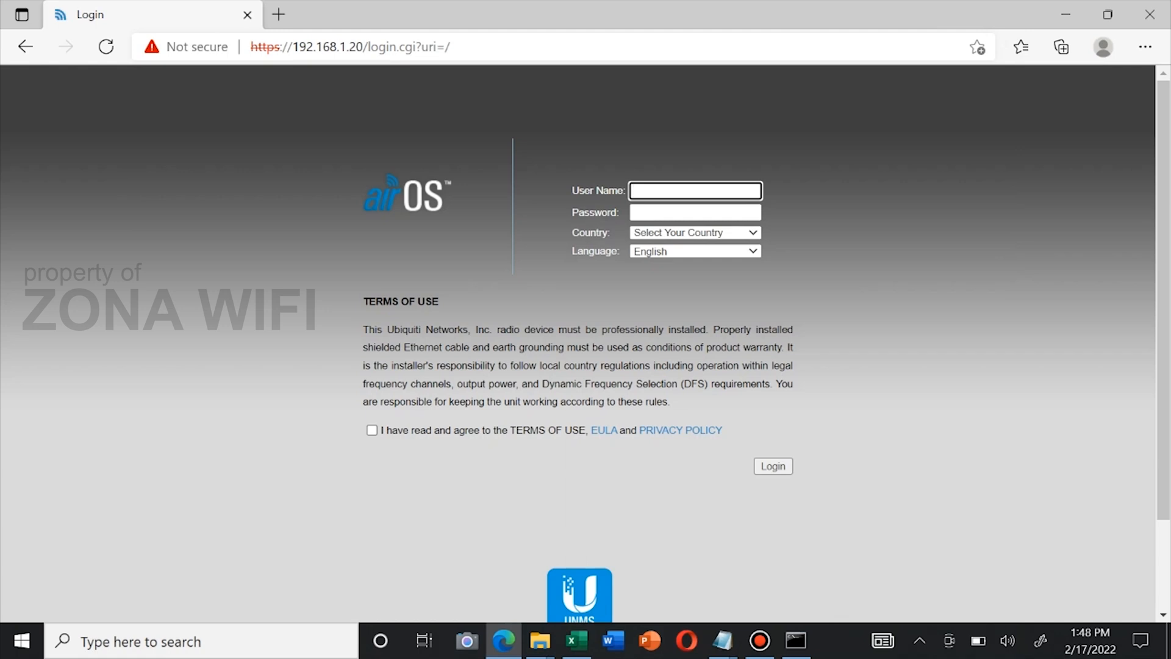
Enter the default username and password, choose Indonesia as country, and accept the terms of use
{"action": "type", "text": "ubnt"}
{"action": "key", "text": "Tab"}
{"action": "type", "text": "ubnt"}
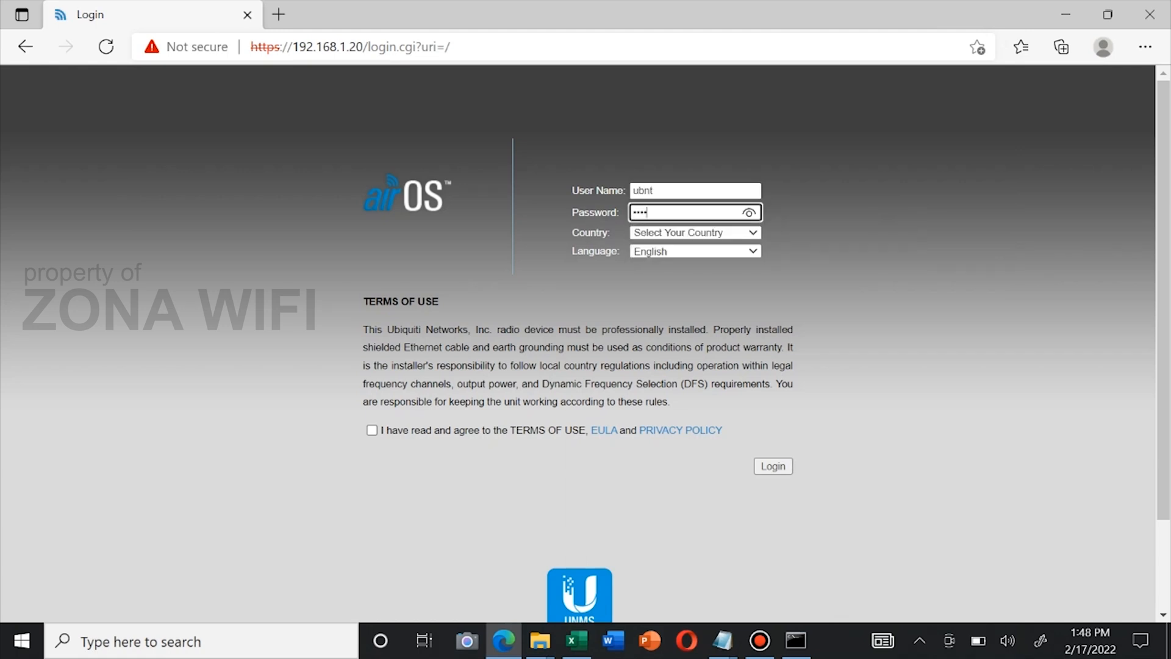
{"action": "left_click", "coordinate": [752, 233]}
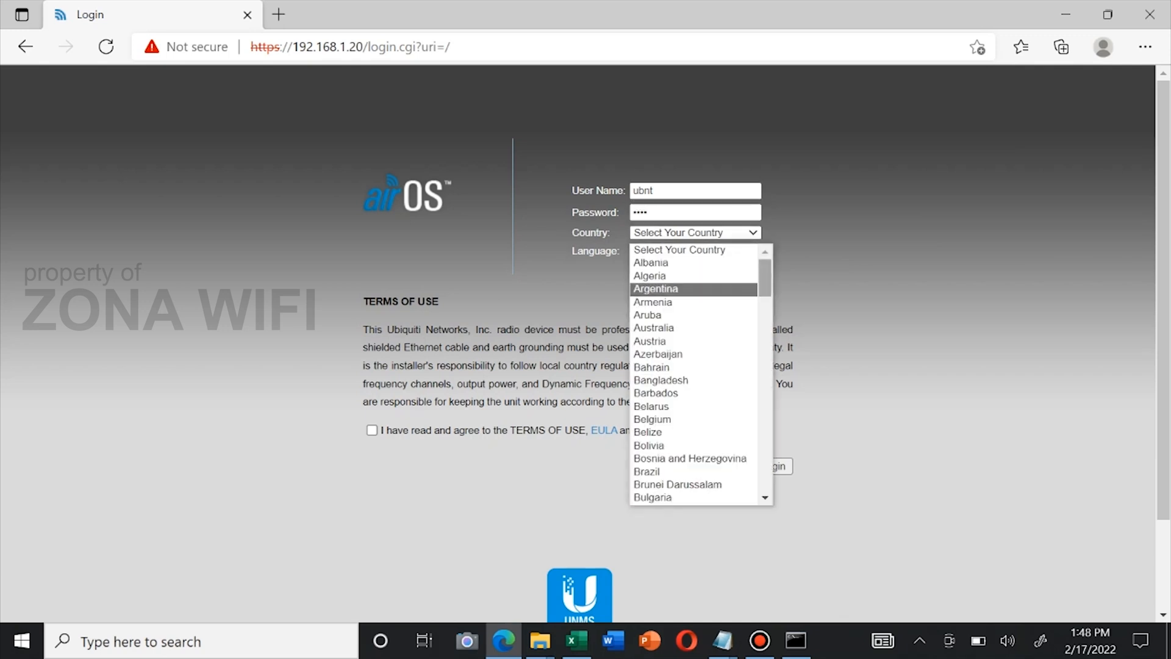
{"action": "scroll", "coordinate": [701, 373], "scroll_direction": "down", "scroll_amount": 10}
{"action": "scroll", "coordinate": [695, 370], "scroll_direction": "down", "scroll_amount": 4}
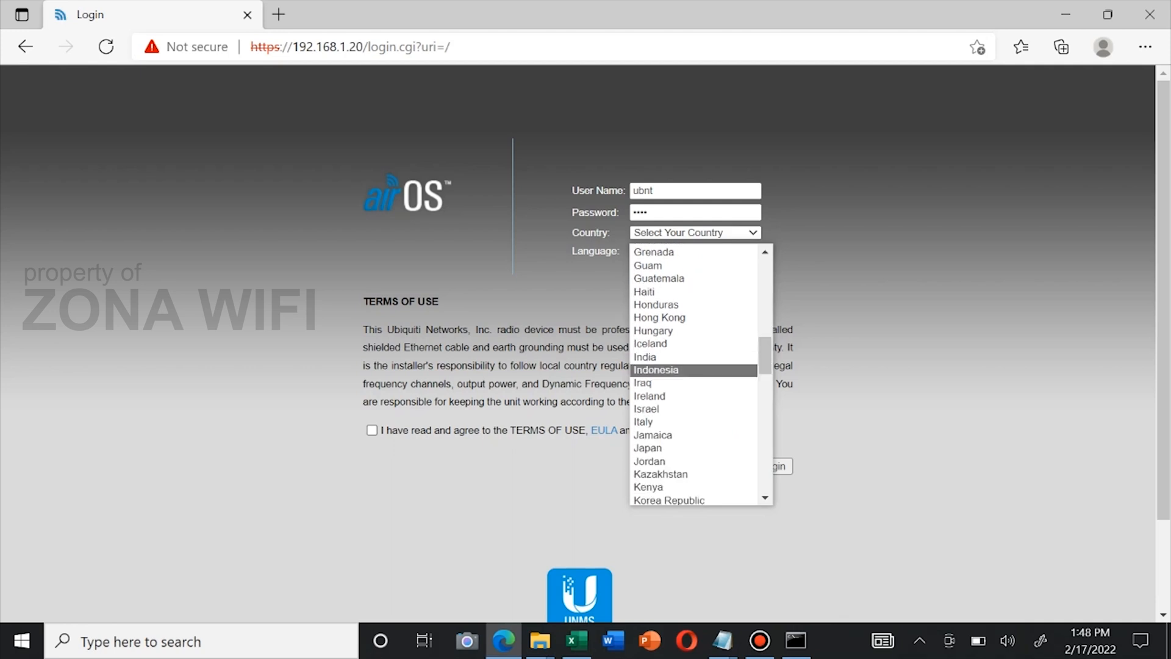
{"action": "left_click", "coordinate": [695, 370]}
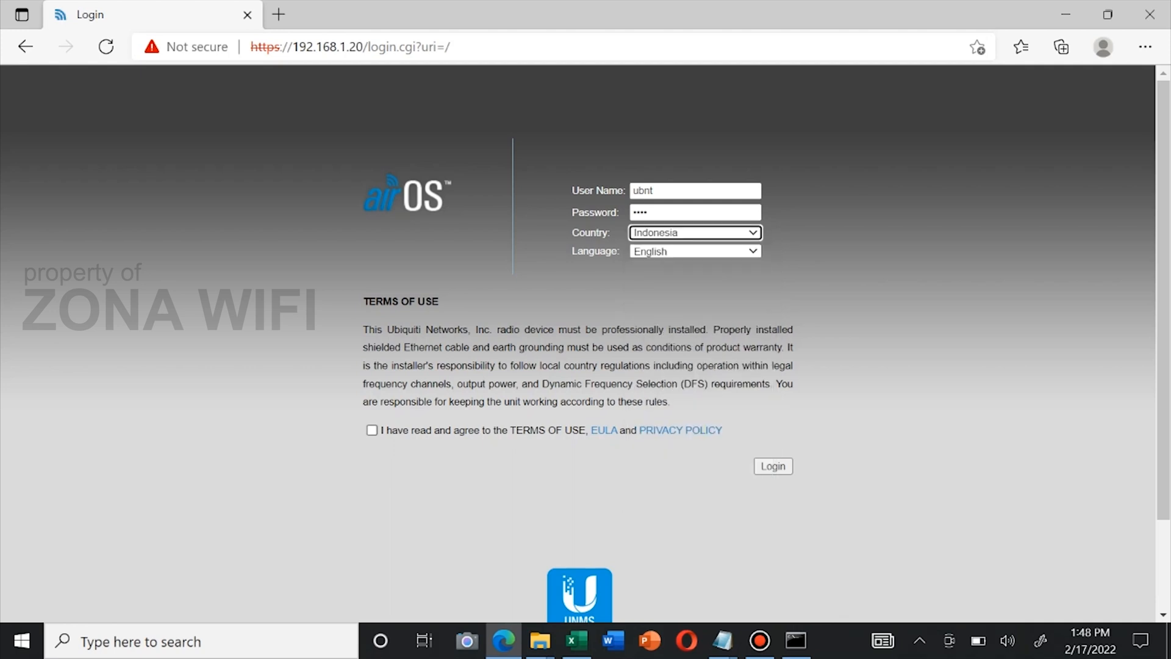
{"action": "left_click", "coordinate": [372, 430]}
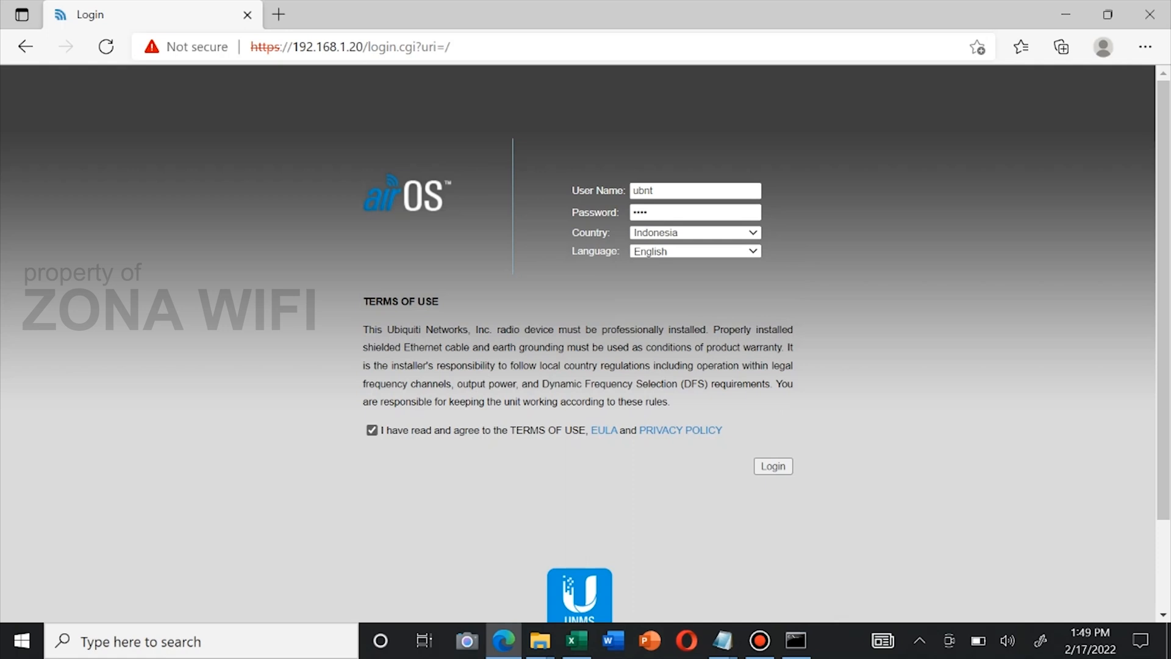
Log in and review the Rocket M2 Main status page showing Station mode with Bridge networking
{"action": "left_click", "coordinate": [773, 466]}
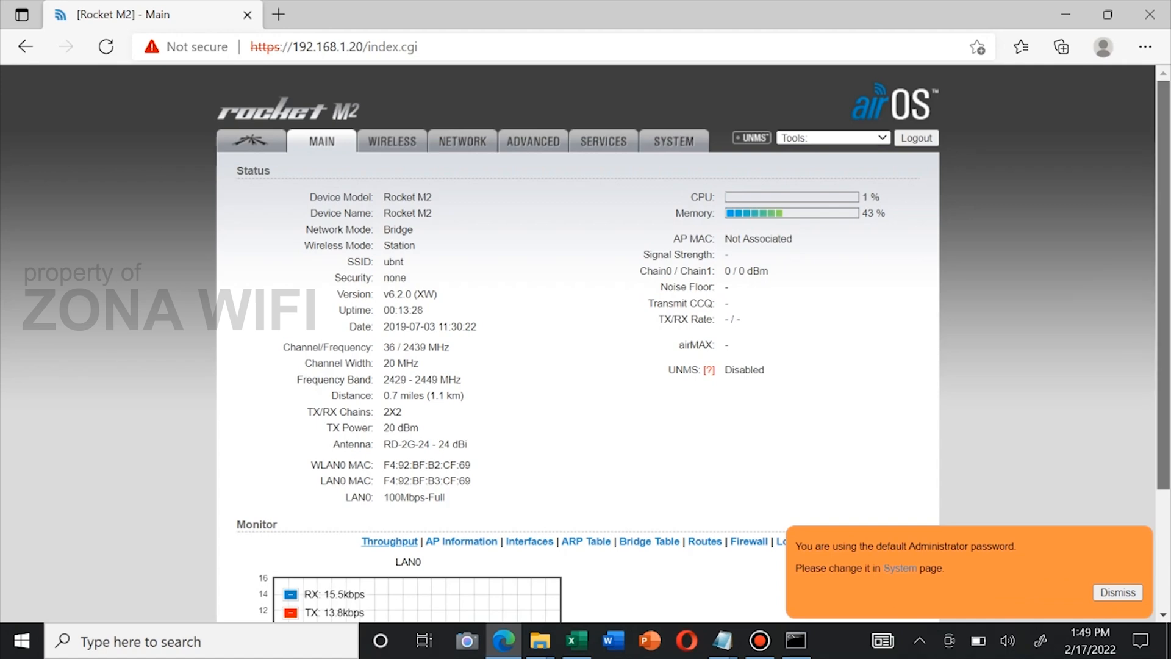
{"action": "scroll", "coordinate": [585, 342], "scroll_direction": "down", "scroll_amount": 3}
{"action": "scroll", "coordinate": [586, 342], "scroll_direction": "up", "scroll_amount": 3}
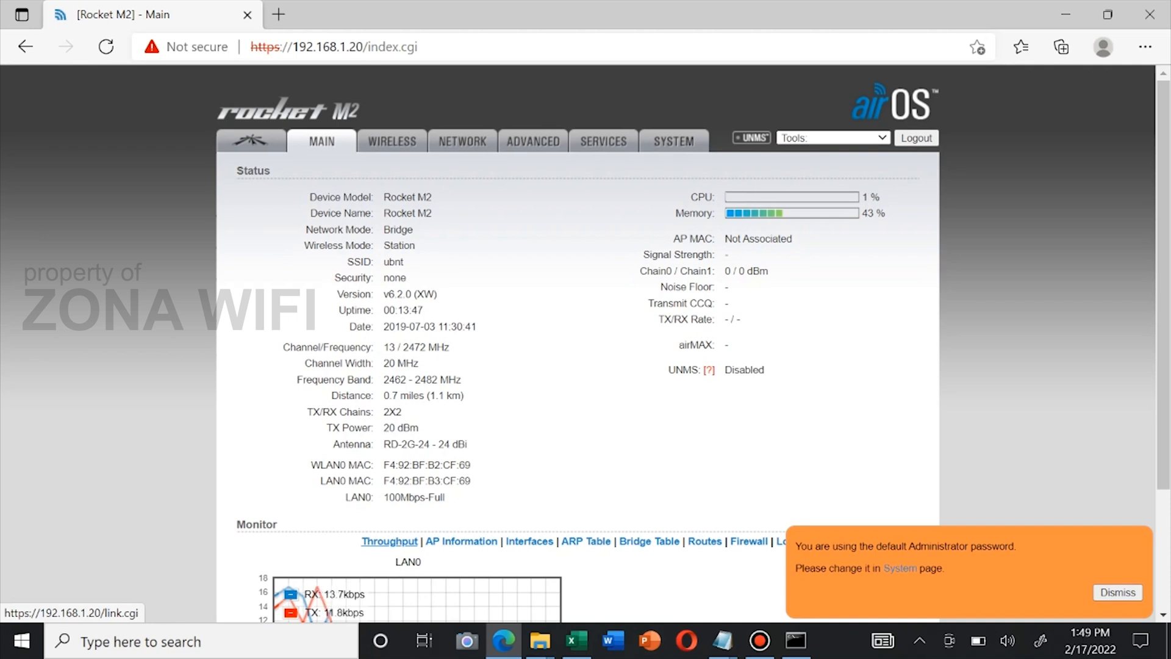
Review the Network, Wireless, Advanced and Services pages, ending on System with firmware XW.v6.2.0
{"action": "left_click", "coordinate": [463, 142]}
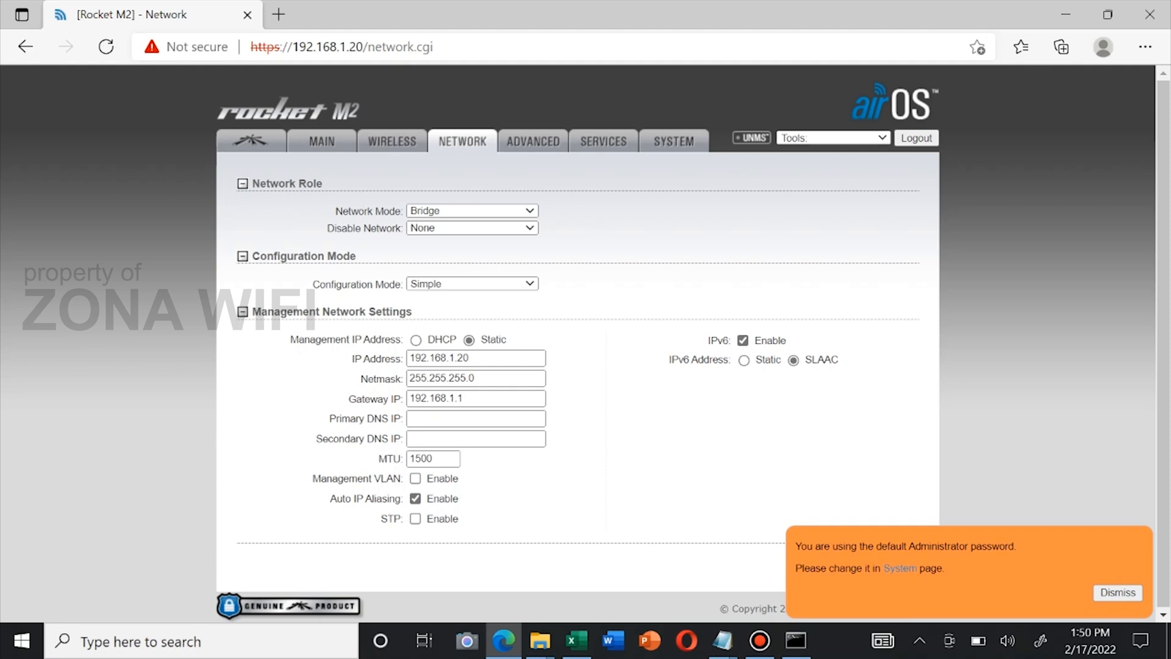
{"action": "left_click", "coordinate": [393, 140]}
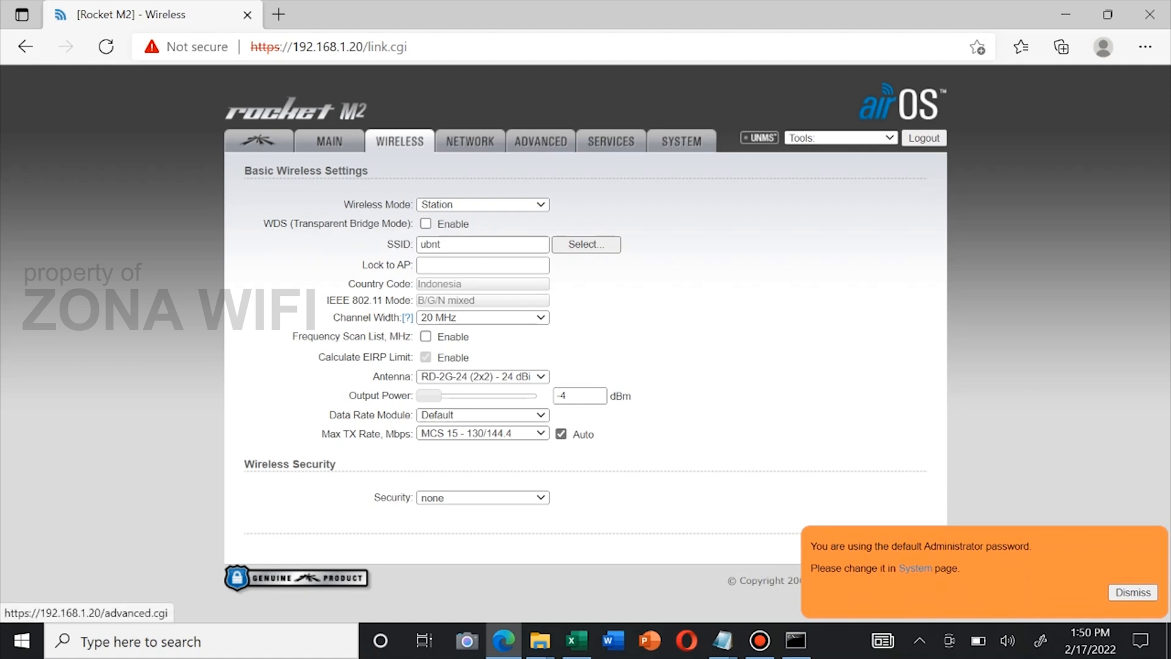
{"action": "left_click", "coordinate": [541, 141]}
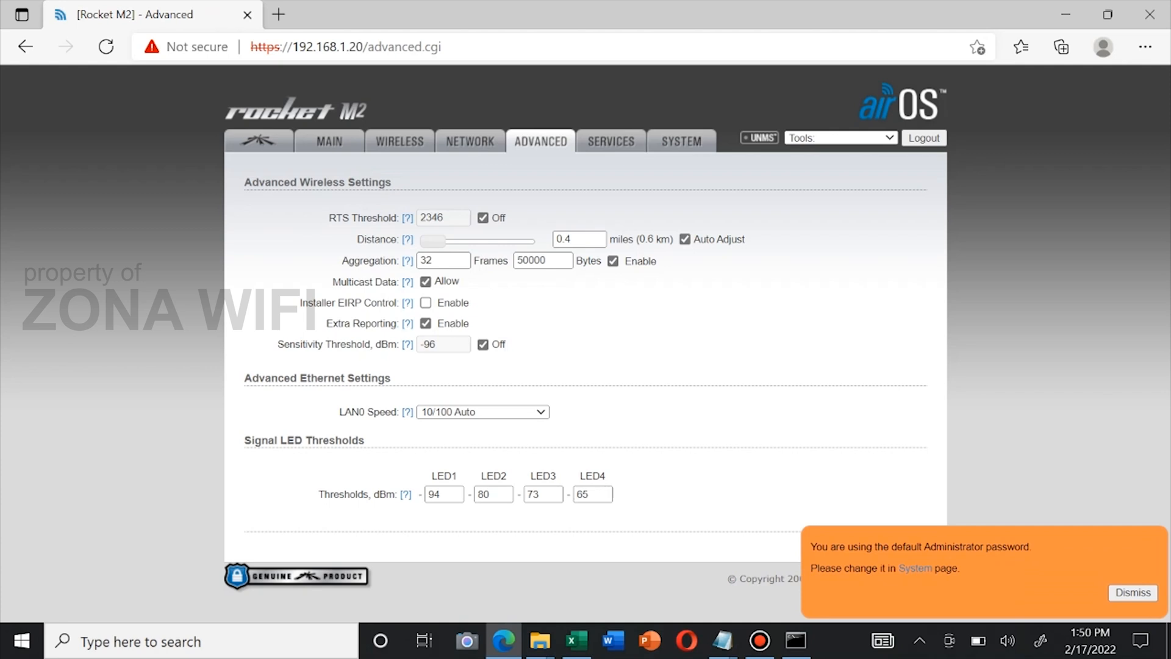
{"action": "left_click", "coordinate": [610, 141]}
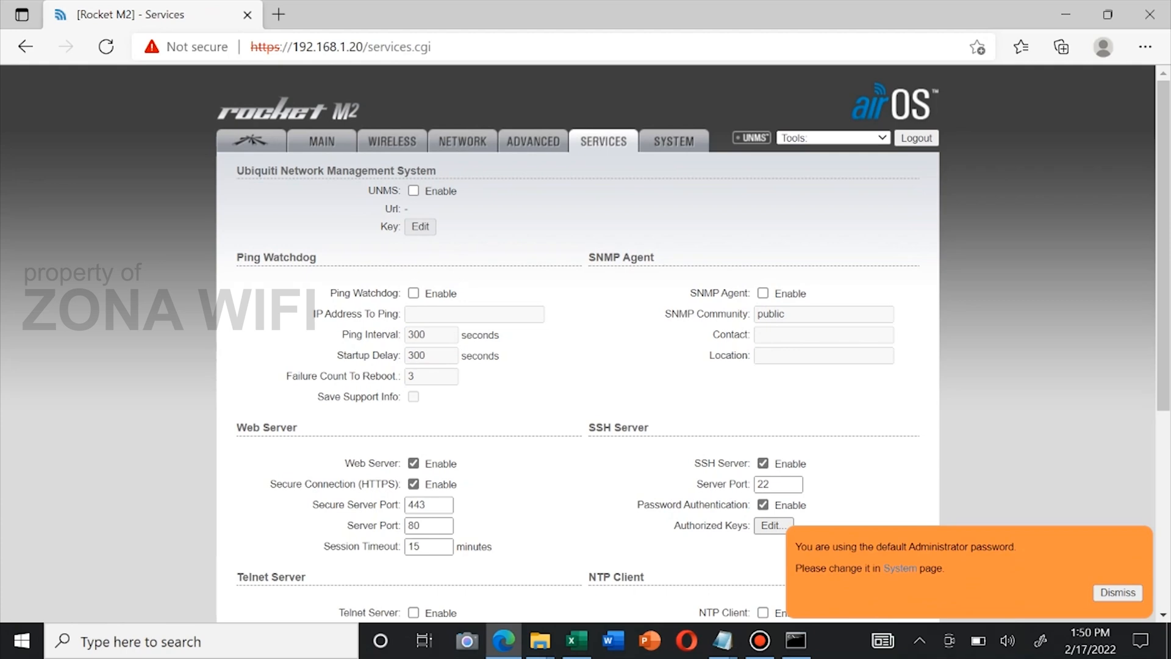
{"action": "scroll", "coordinate": [578, 344], "scroll_direction": "down", "scroll_amount": 3}
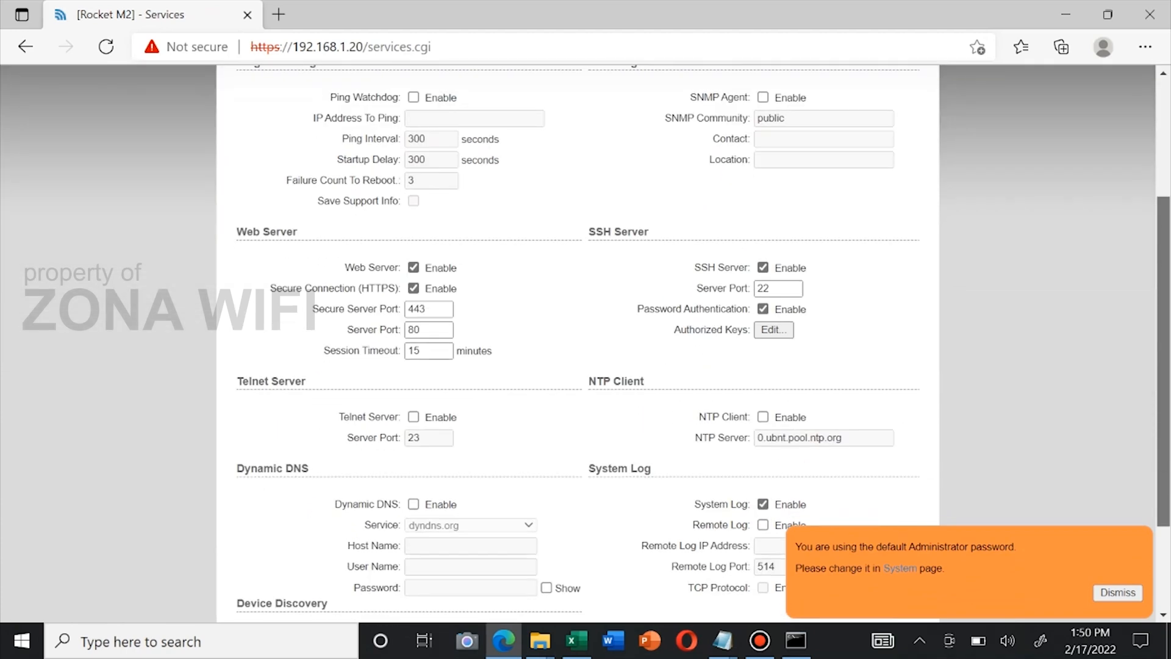
{"action": "scroll", "coordinate": [578, 344], "scroll_direction": "up", "scroll_amount": 4}
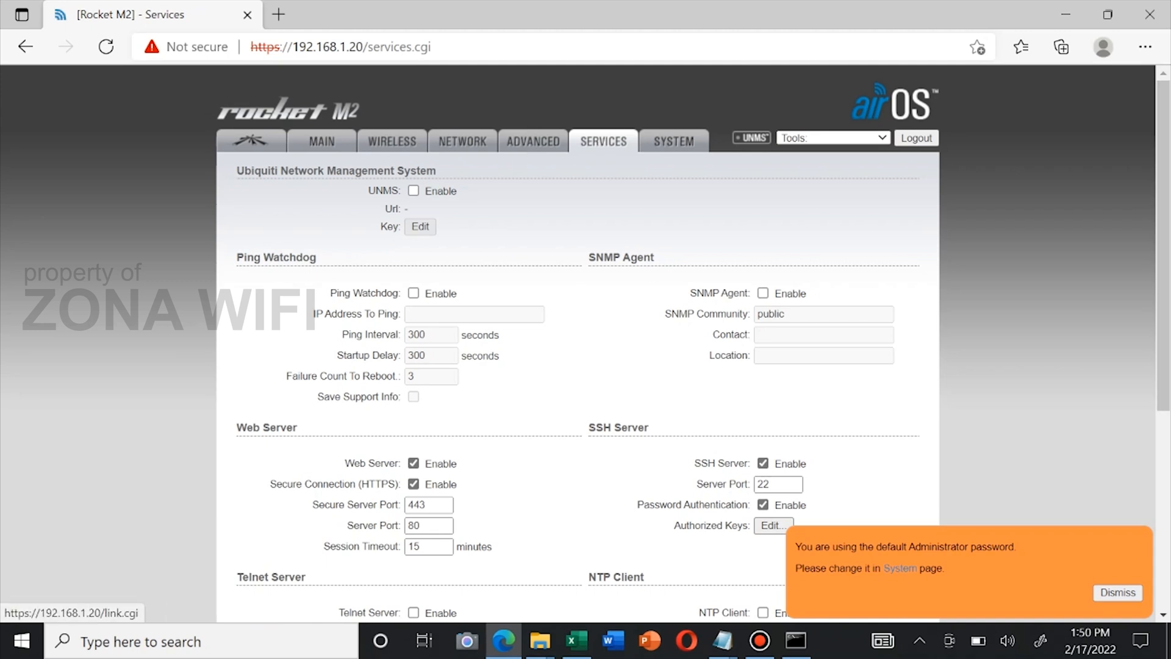
{"action": "left_click", "coordinate": [674, 141]}
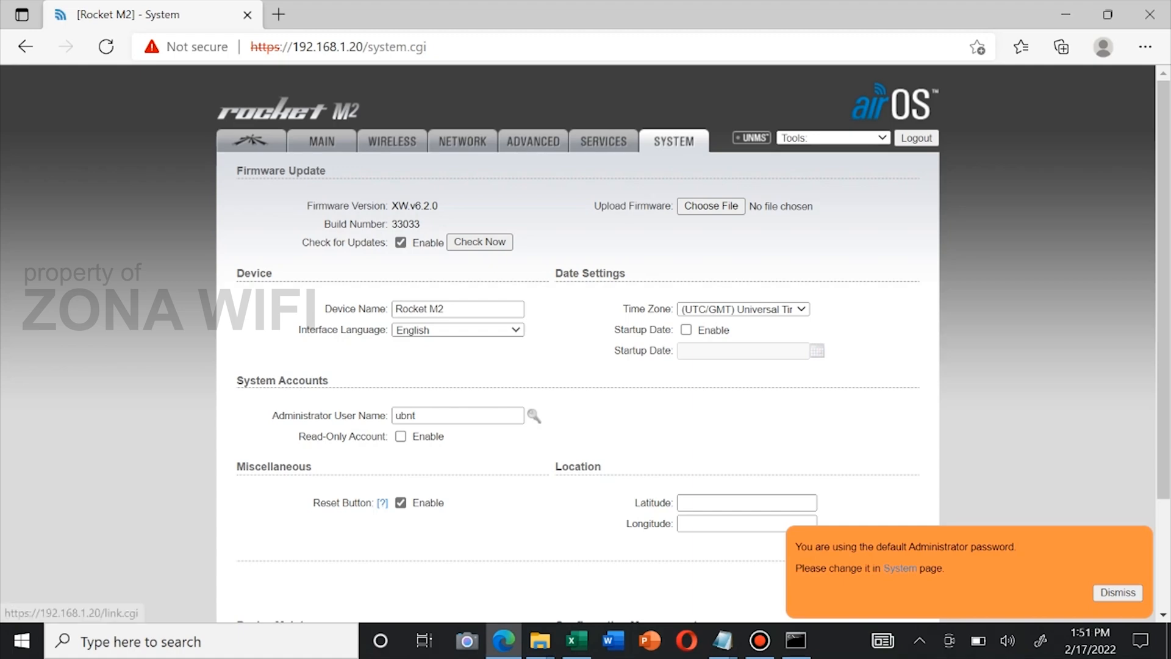
On the Wireless page, check the mode list keeping Station, then run a Site Survey of nearby networks
{"action": "left_click", "coordinate": [392, 141]}
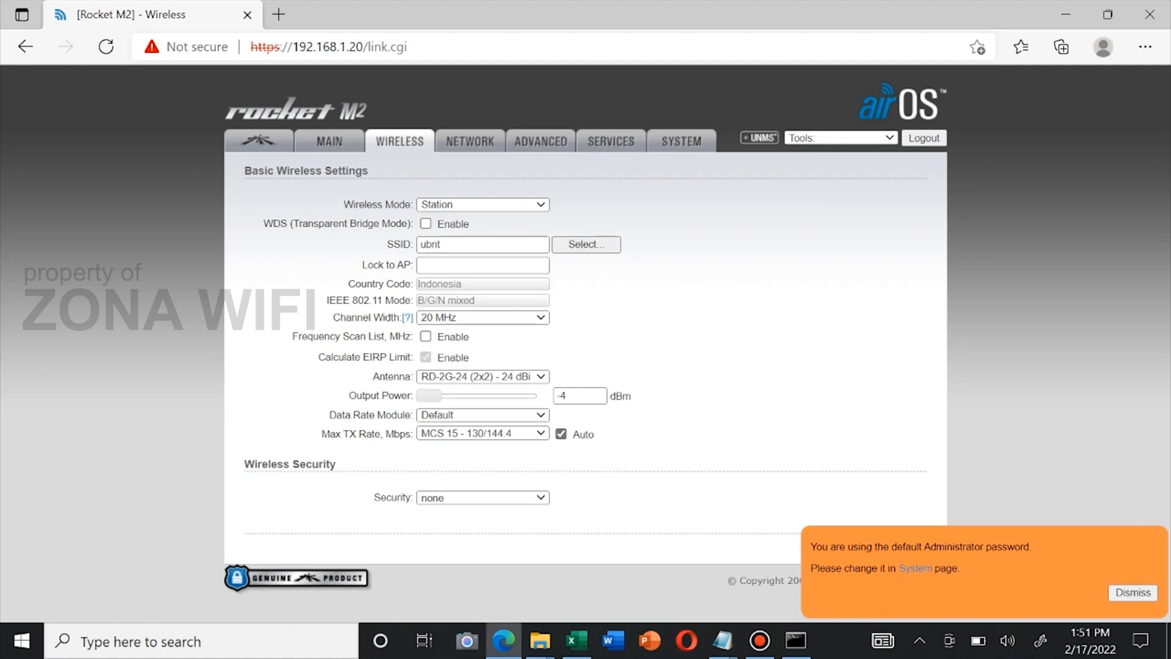
{"action": "left_click", "coordinate": [483, 205]}
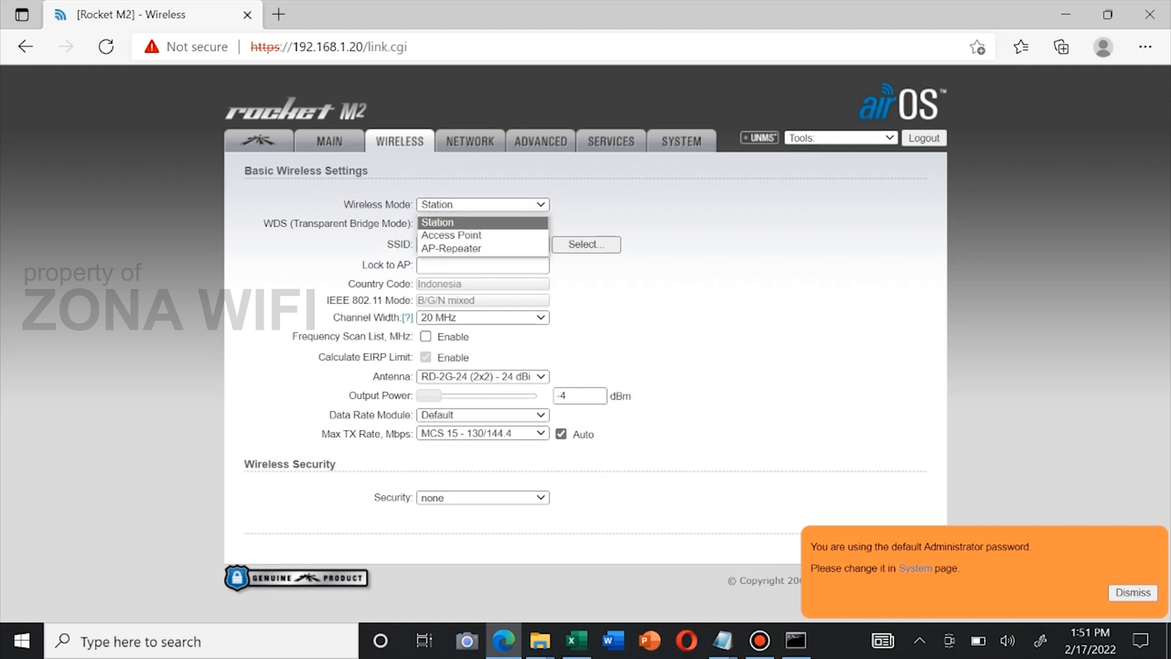
{"action": "left_click", "coordinate": [455, 223]}
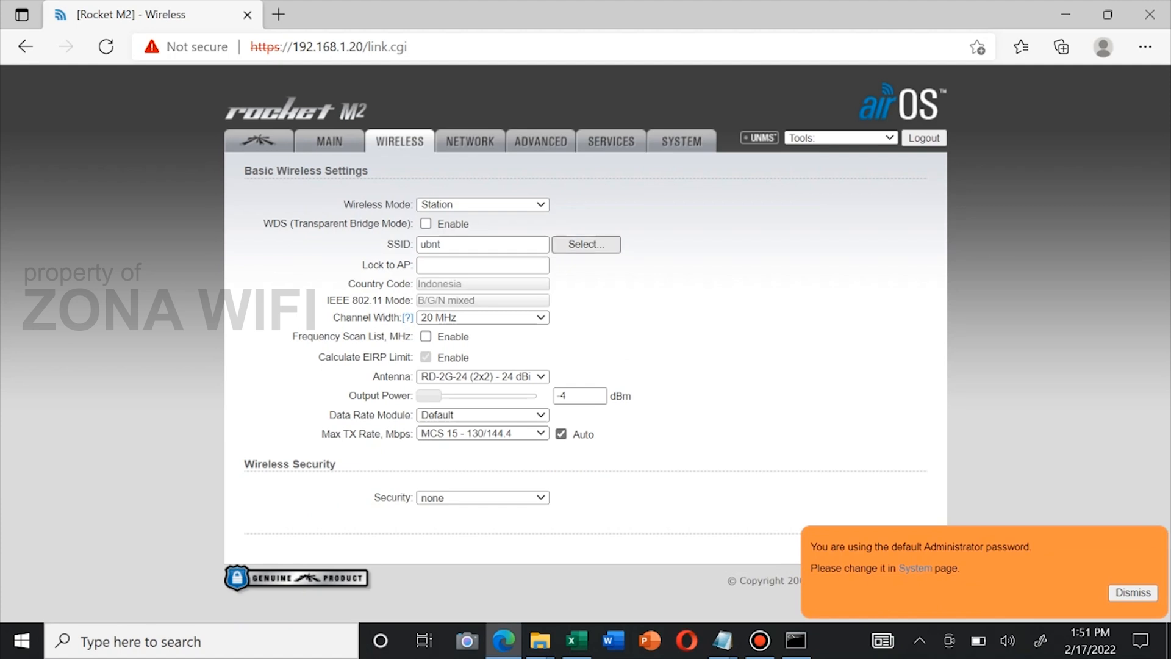
{"action": "left_click", "coordinate": [587, 244]}
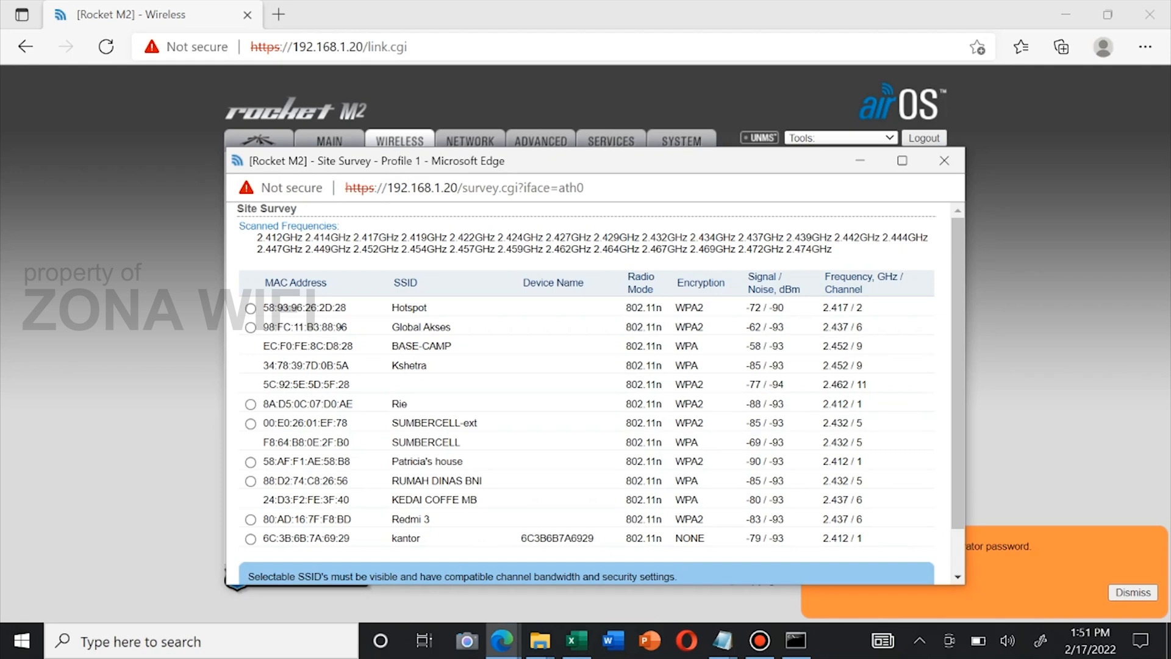
Look over the site survey results, then close it to return to the Wireless settings
{"action": "mouse_move", "coordinate": [957, 372]}
{"action": "left_mouse_down"}
{"action": "mouse_move", "coordinate": [958, 415]}
{"action": "mouse_move", "coordinate": [958, 371]}
{"action": "left_mouse_up"}
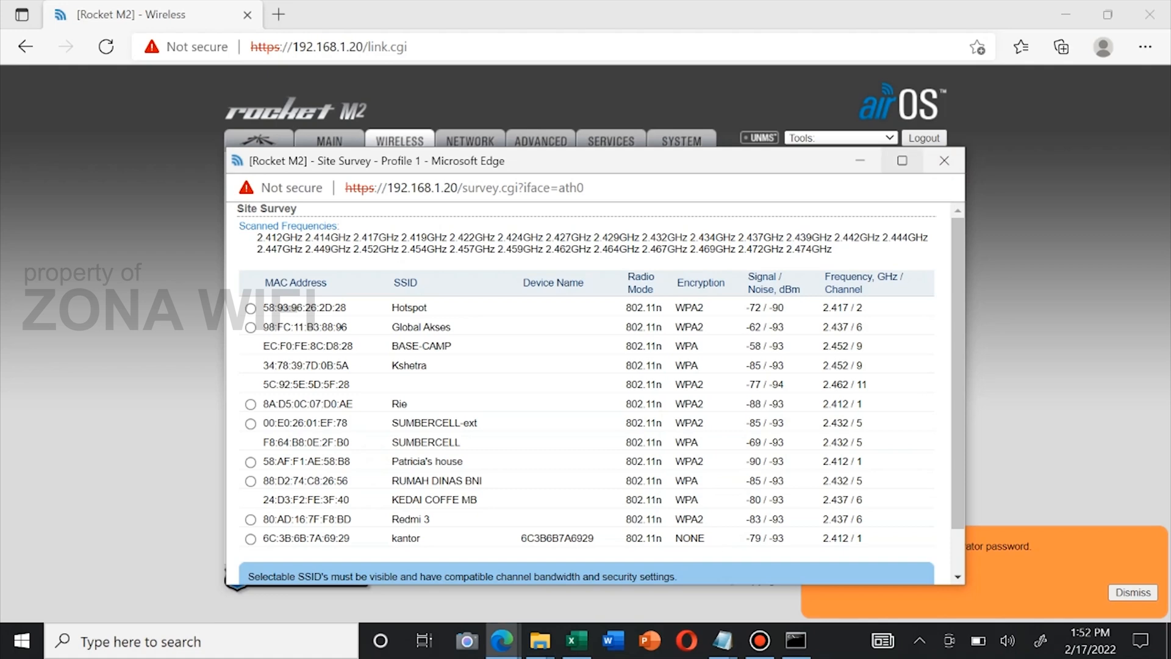
{"action": "left_click", "coordinate": [944, 161]}
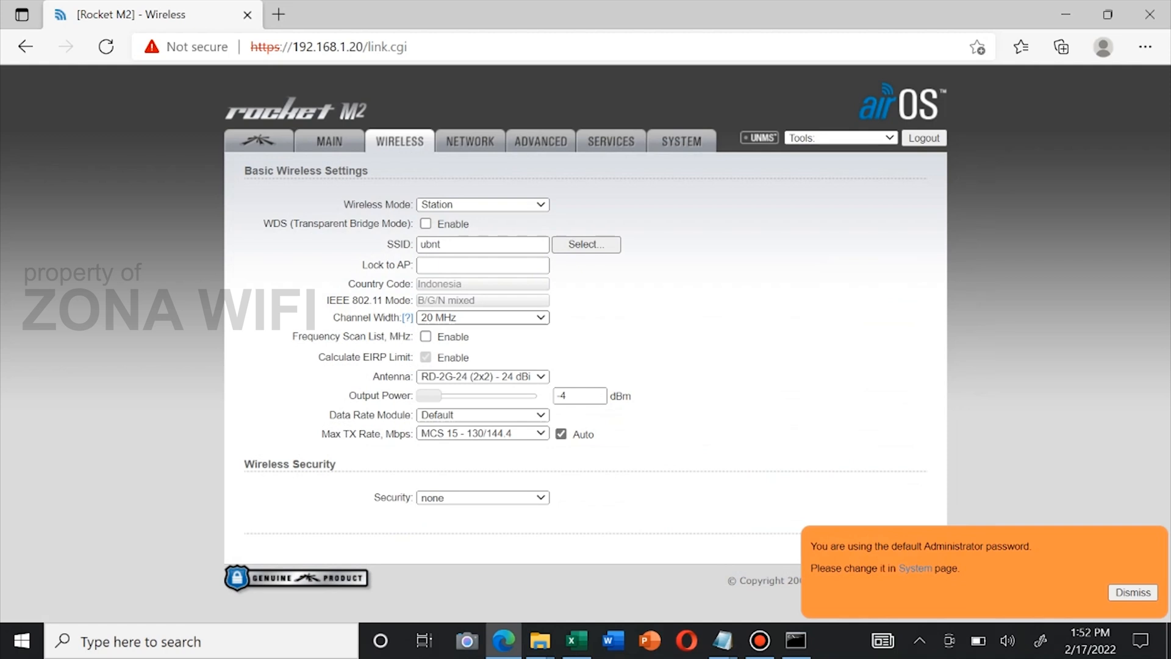
Keep 20 MHz channel width and select the AMO-2G10 (2x2) - 10 dBi antenna, giving 10 dBm output
{"action": "left_click", "coordinate": [483, 318]}
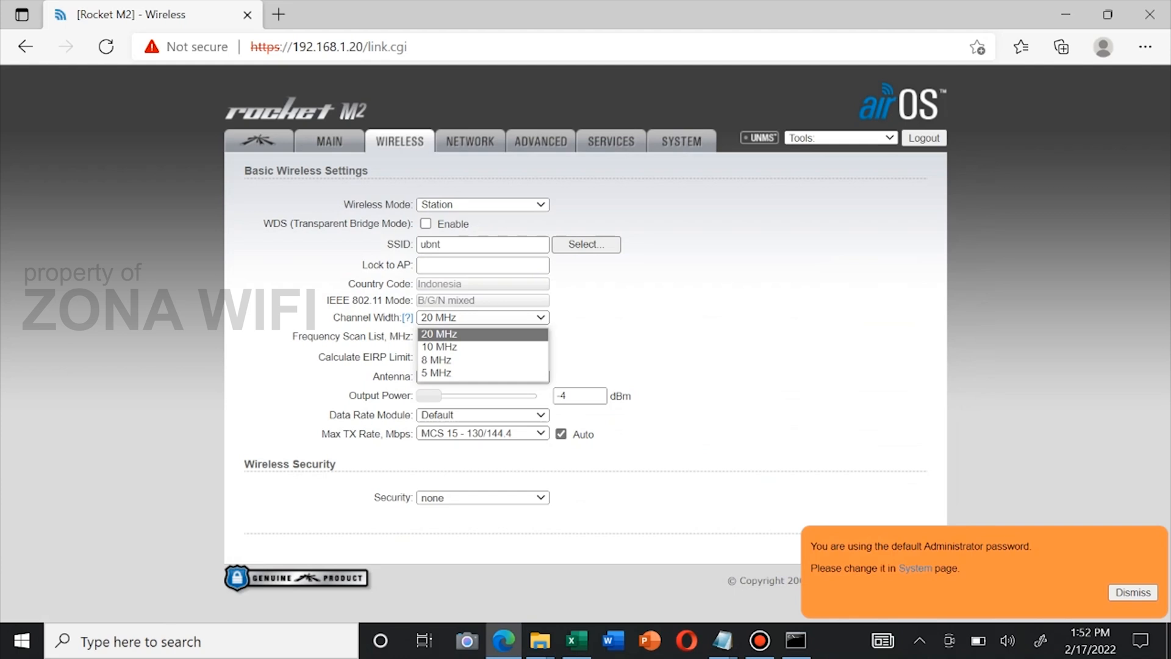
{"action": "key", "text": "Escape"}
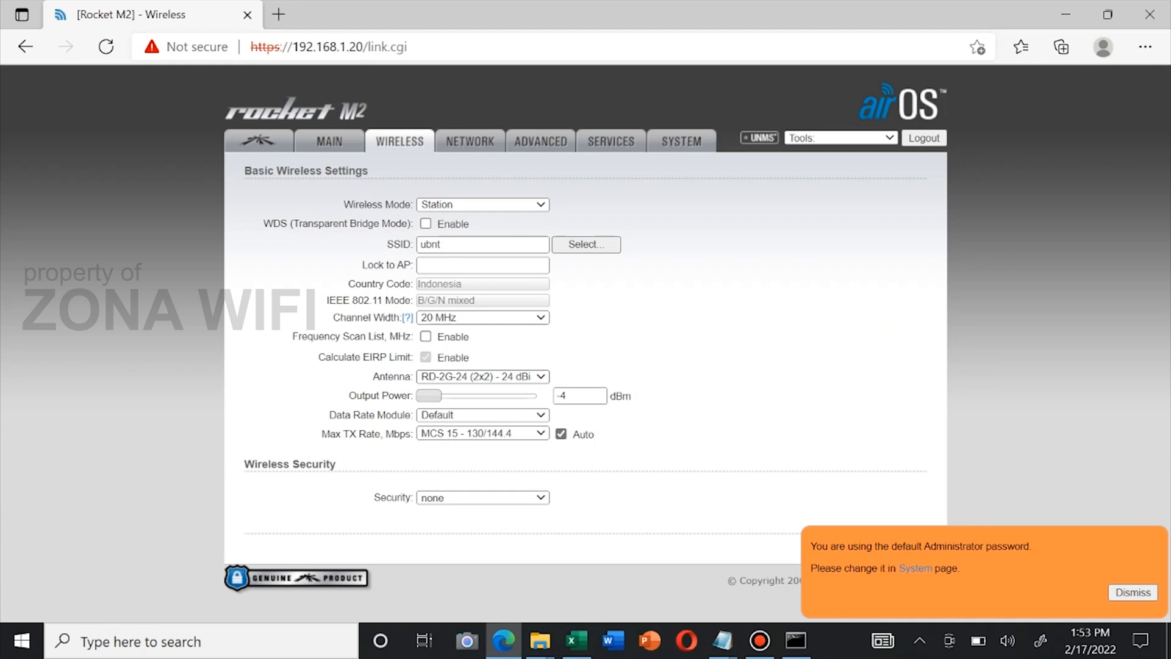
{"action": "left_click", "coordinate": [482, 377]}
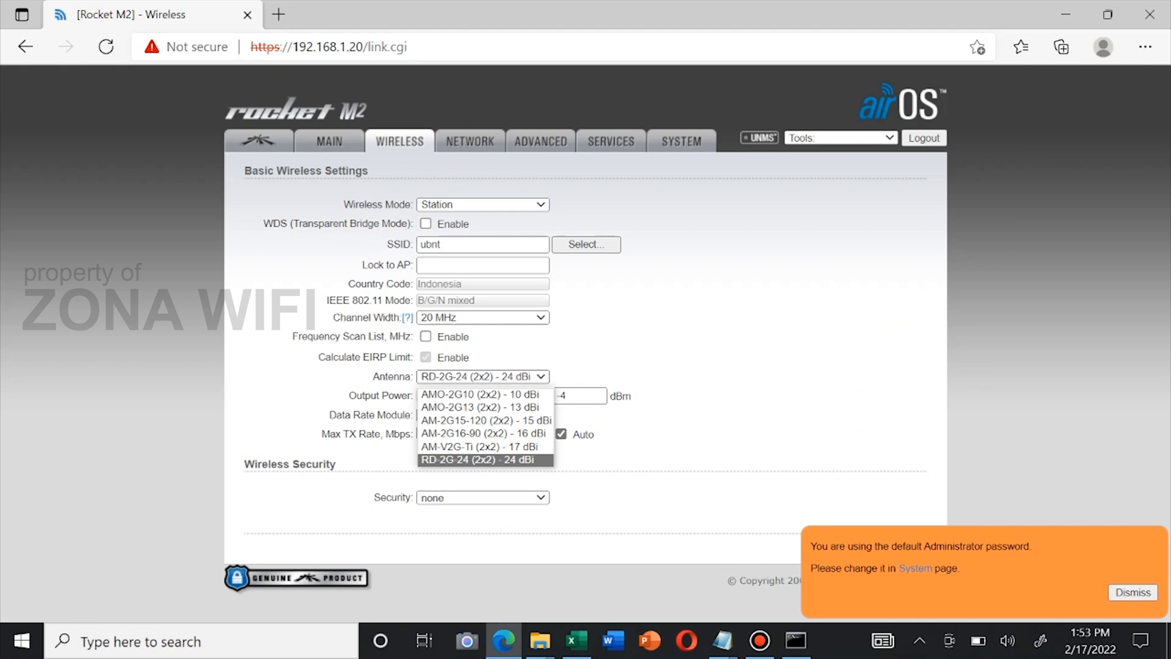
{"action": "left_click", "coordinate": [477, 460]}
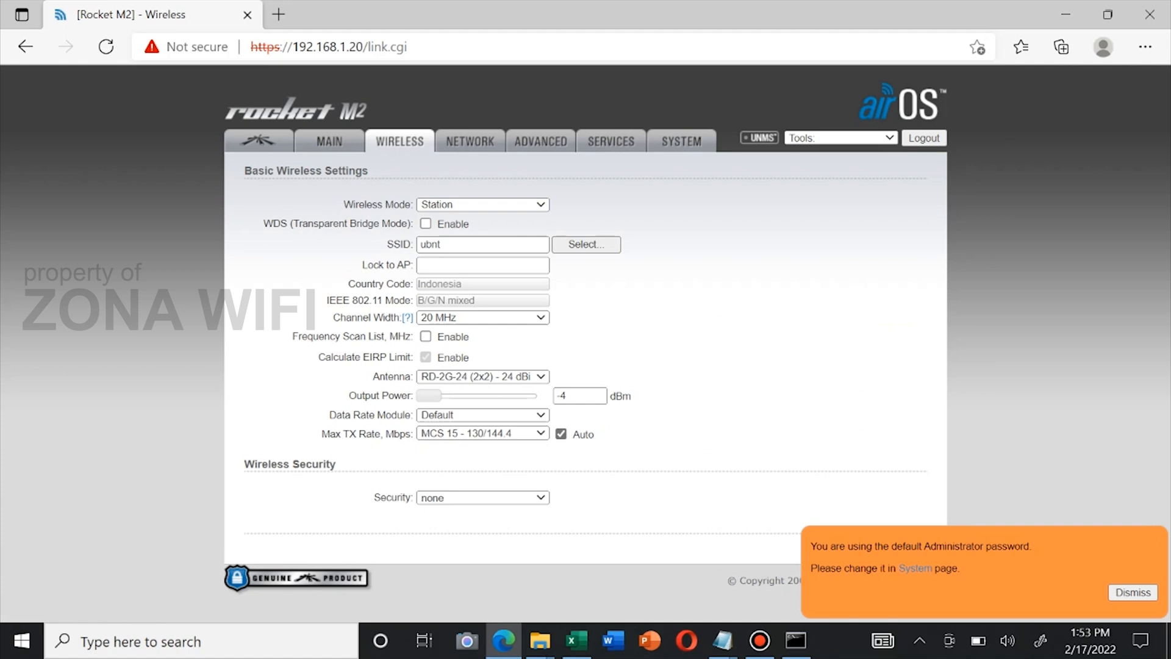
{"action": "left_click", "coordinate": [483, 376]}
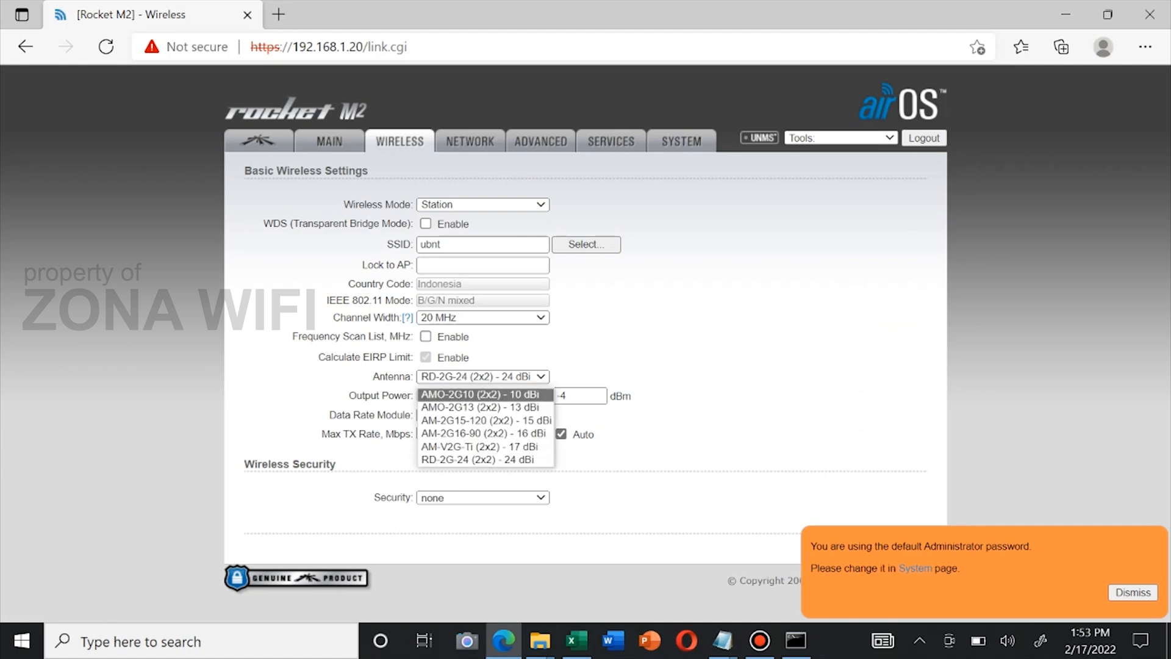
{"action": "left_click", "coordinate": [481, 394]}
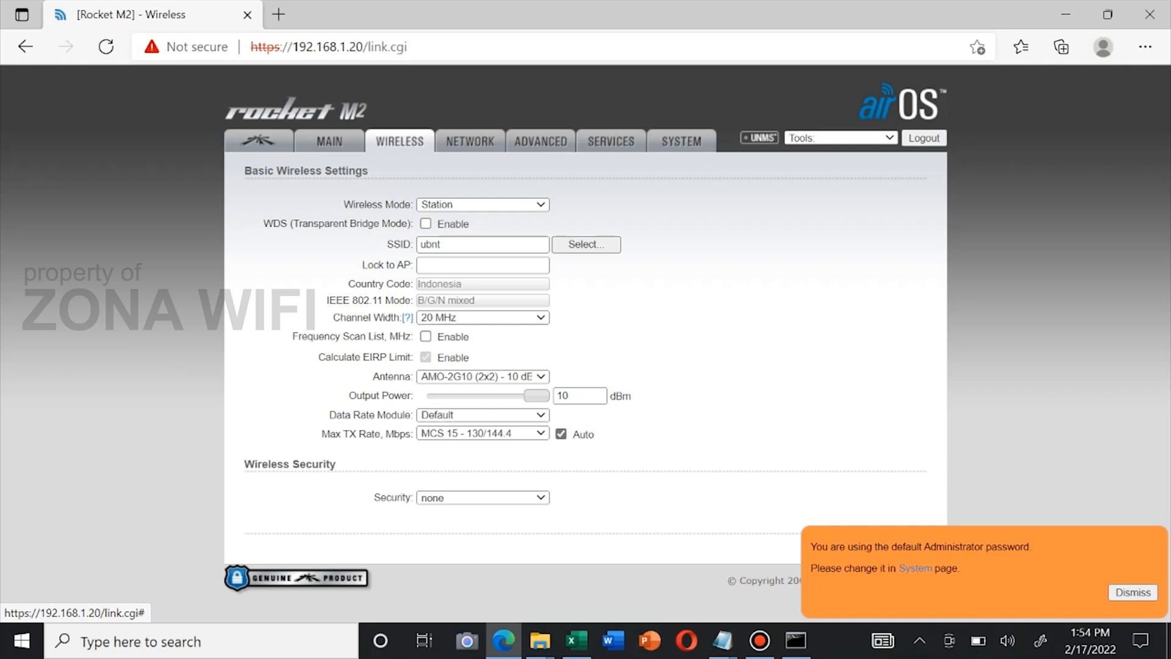
{"action": "left_click_drag", "start_coordinate": [372, 377], "coordinate": [413, 377]}
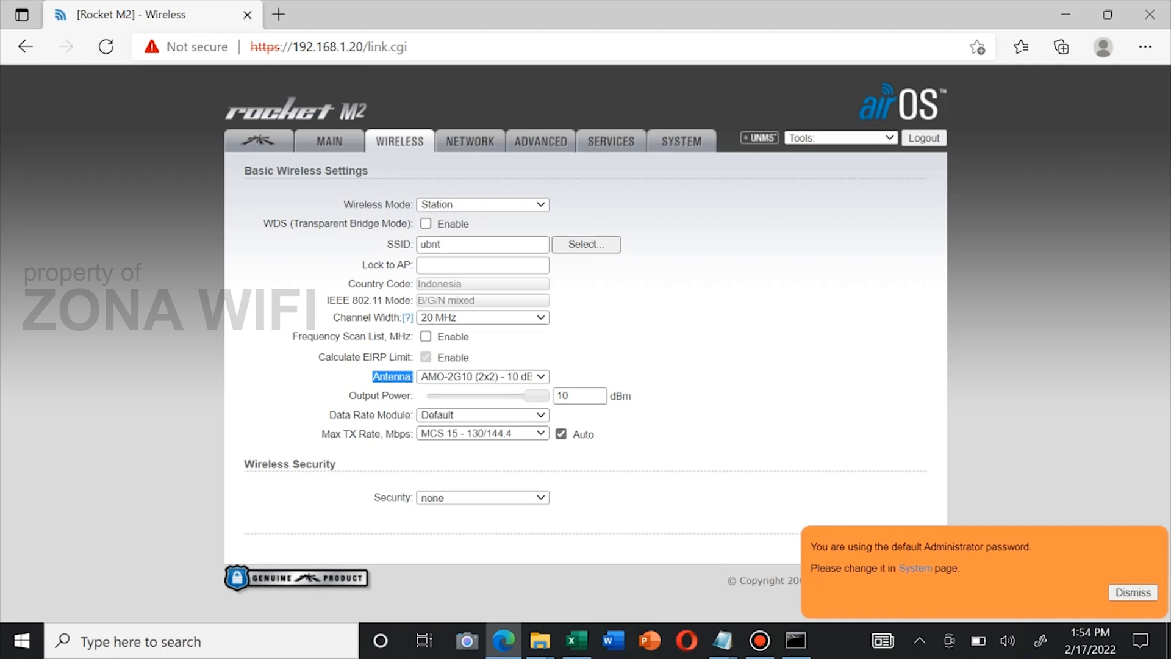
Change the antenna from AMO-2G10 to RD-2G-24 (2x2) - 24 dBi, dropping output power to -4 dBm
{"action": "left_click", "coordinate": [488, 377]}
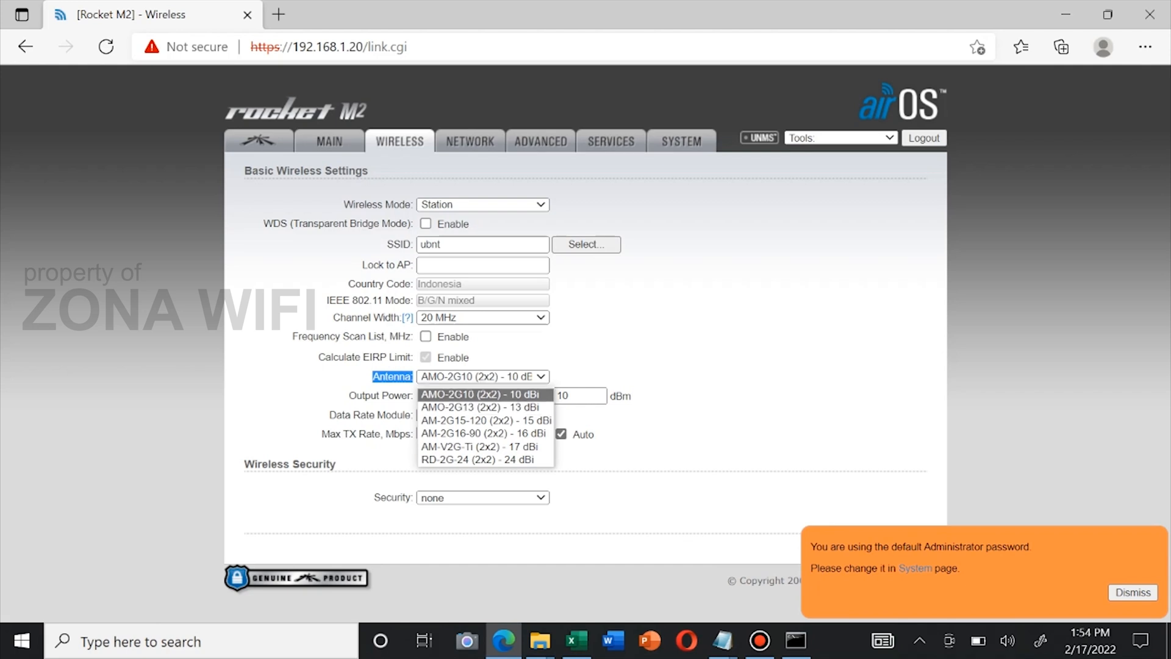
{"action": "left_click", "coordinate": [690, 366]}
{"action": "left_click", "coordinate": [483, 377]}
{"action": "key", "text": "Up"}
{"action": "key", "text": "Up"}
{"action": "key", "text": "Up"}
{"action": "key", "text": "Return"}
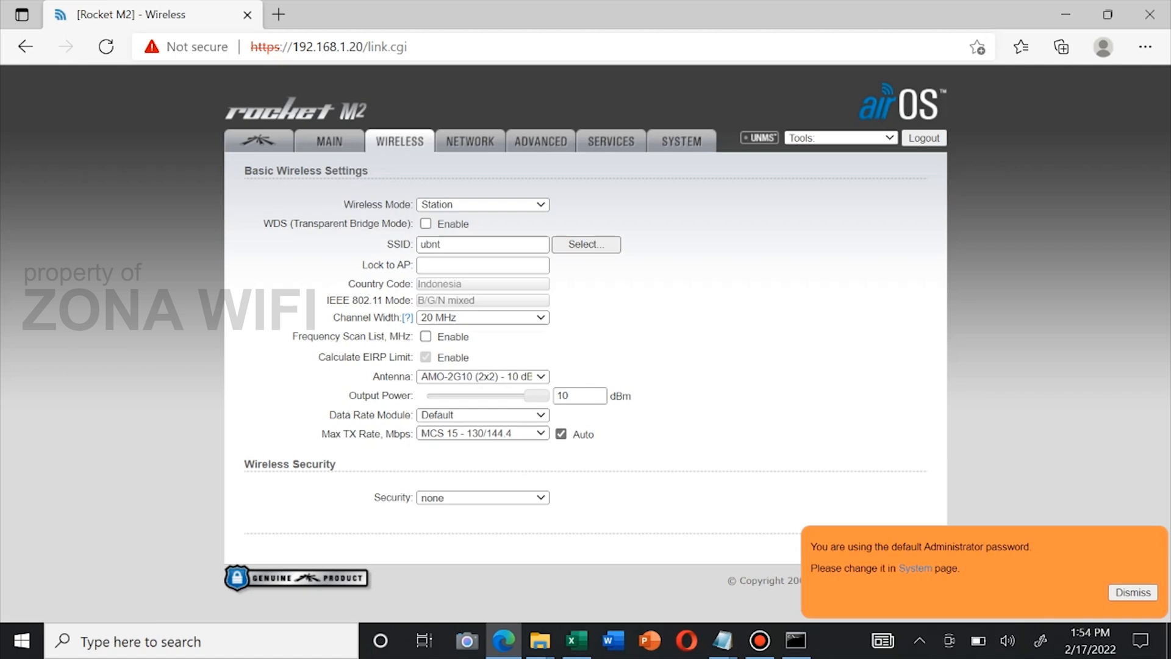
{"action": "key", "text": "alt+Down"}
{"action": "key", "text": "Down"}
{"action": "key", "text": "Down"}
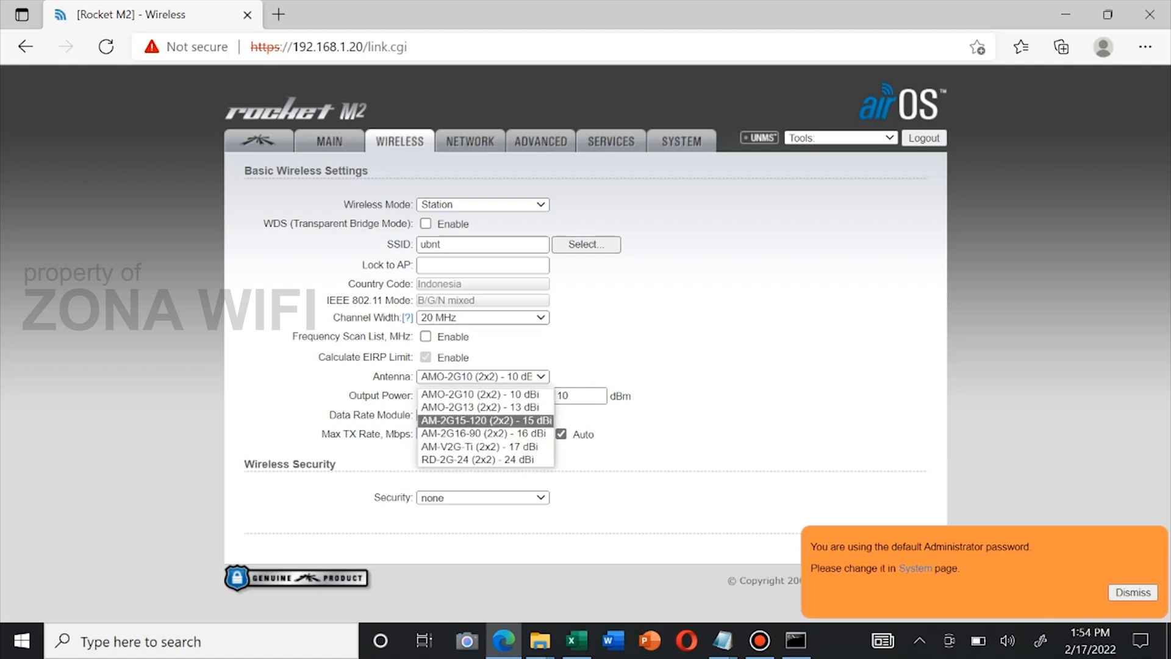
{"action": "key", "text": "Down"}
{"action": "key", "text": "Down"}
{"action": "key", "text": "Down"}
{"action": "key", "text": "Return"}
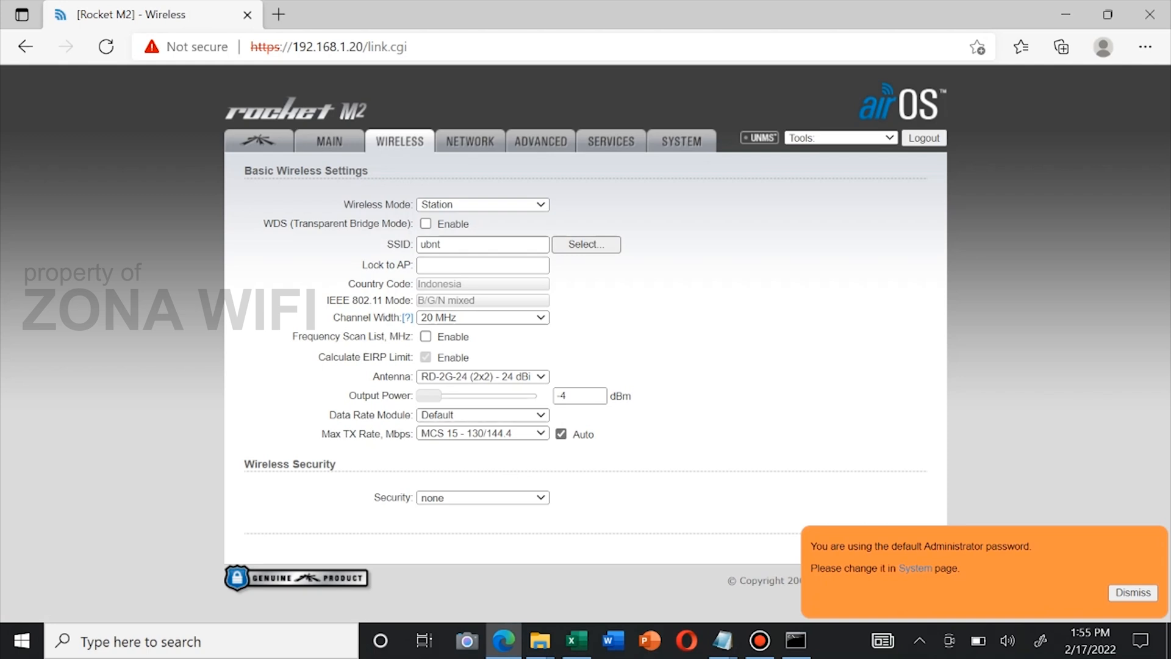
Reselect the AMO-2G10 10 dBi antenna and set output power to 20, then back to 10 dBm
{"action": "left_click", "coordinate": [519, 376]}
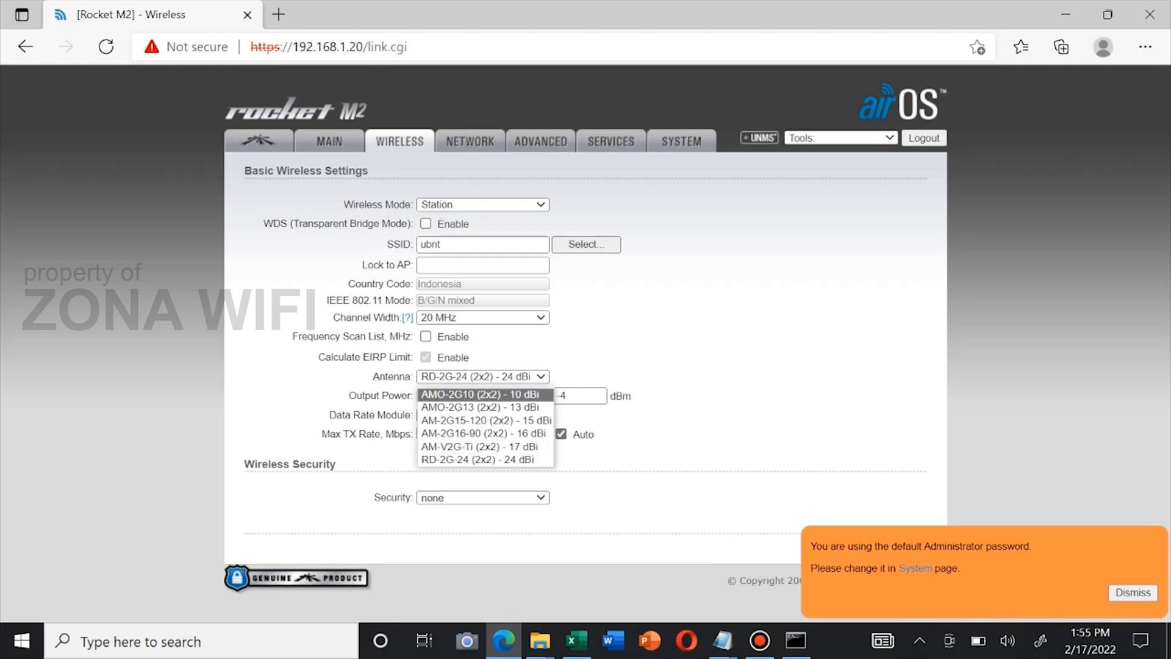
{"action": "key", "text": "Return"}
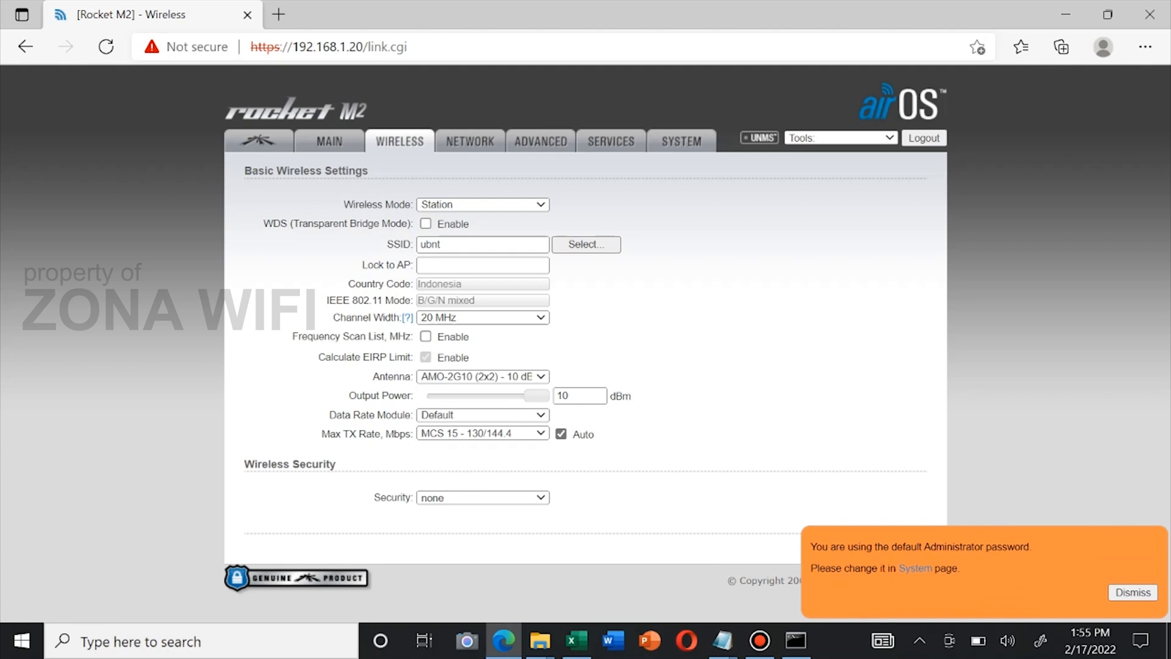
{"action": "left_click", "coordinate": [583, 396]}
{"action": "key", "text": "BackSpace"}
{"action": "key", "text": "BackSpace"}
{"action": "type", "text": "20"}
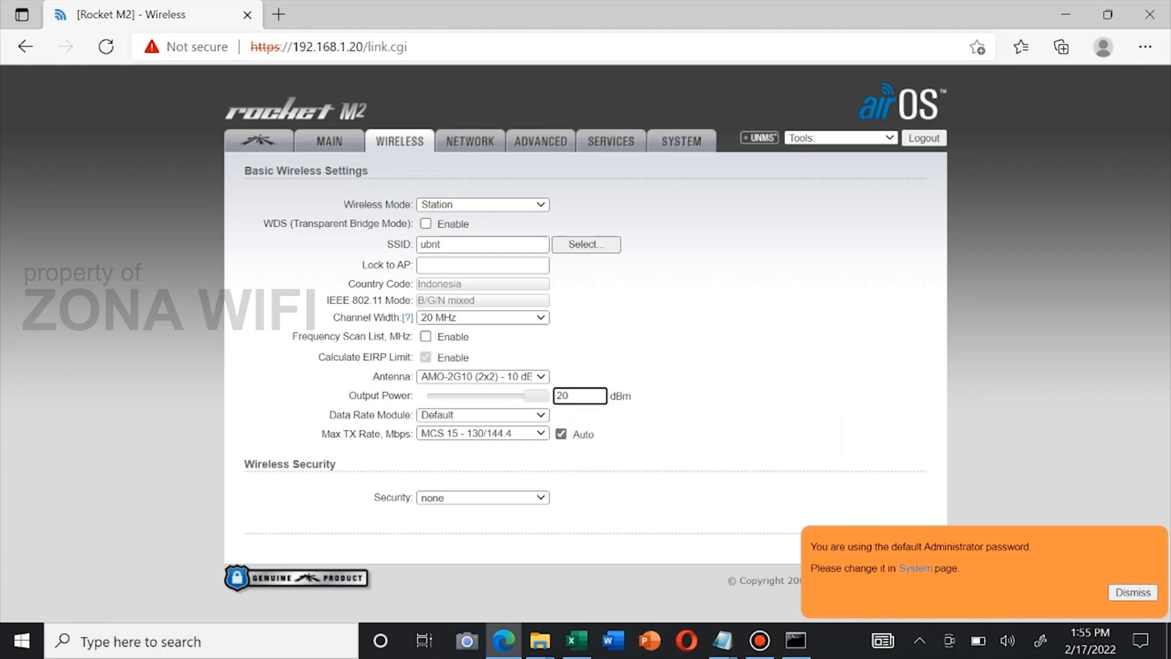
{"action": "left_click", "coordinate": [677, 398]}
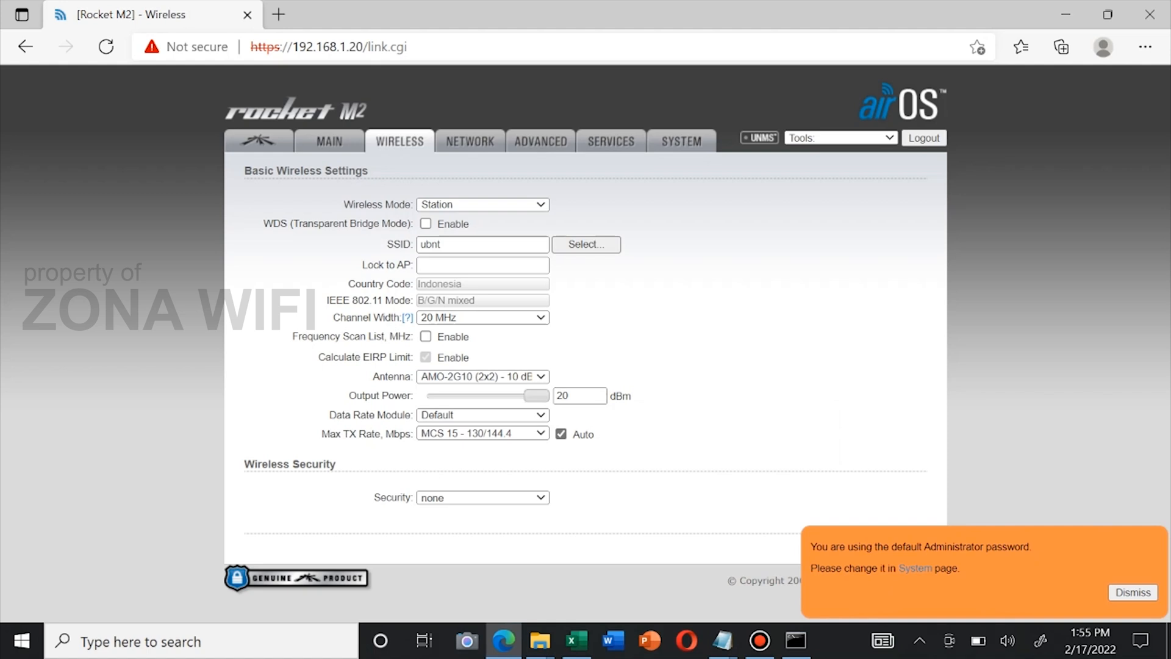
{"action": "left_click", "coordinate": [575, 396]}
{"action": "key", "text": "BackSpace"}
{"action": "key", "text": "BackSpace"}
{"action": "type", "text": "10"}
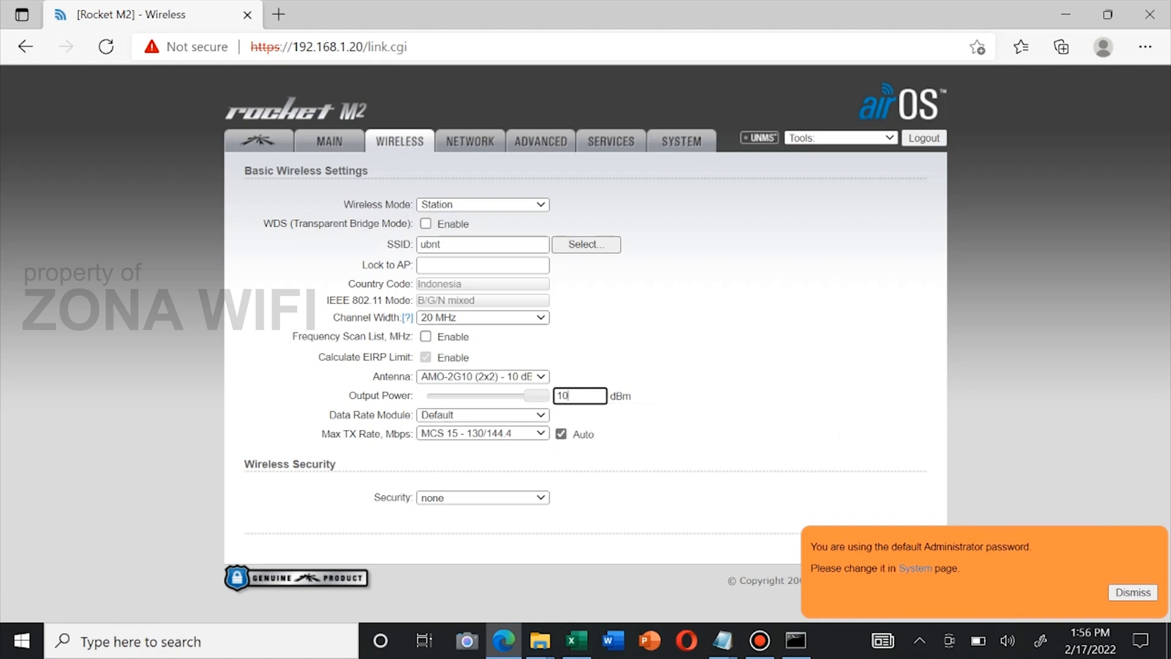
{"action": "key", "text": "shift+Tab"}
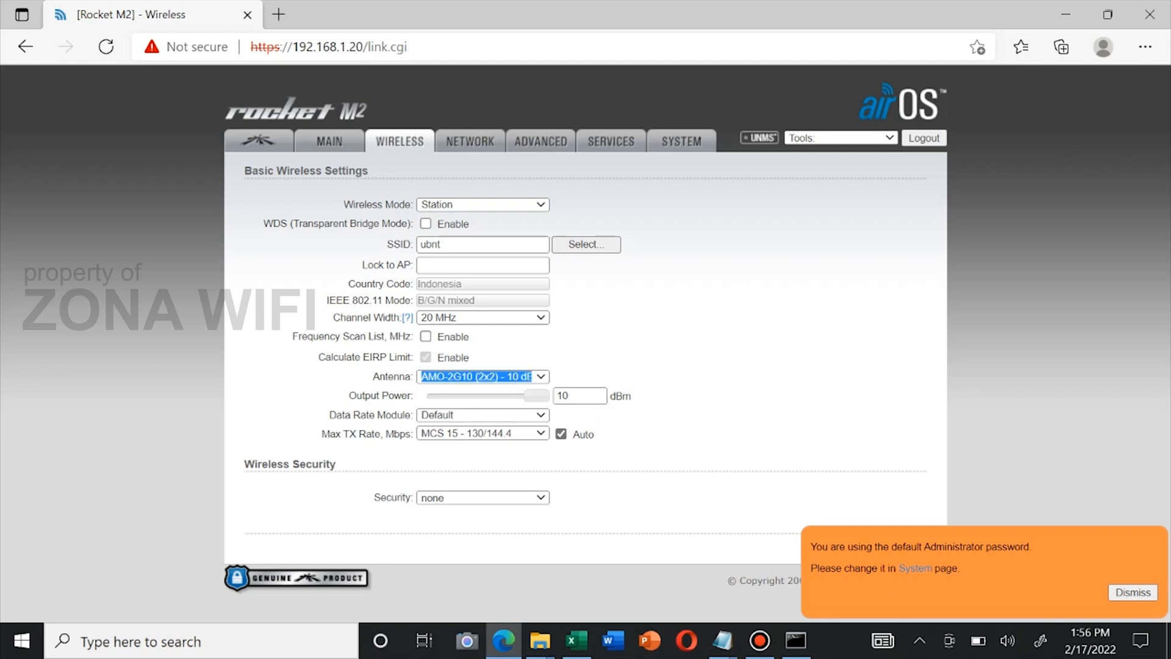
Go to System settings, scroll to Configuration Management, and start Reset to Factory Defaults
{"action": "left_click", "coordinate": [915, 568]}
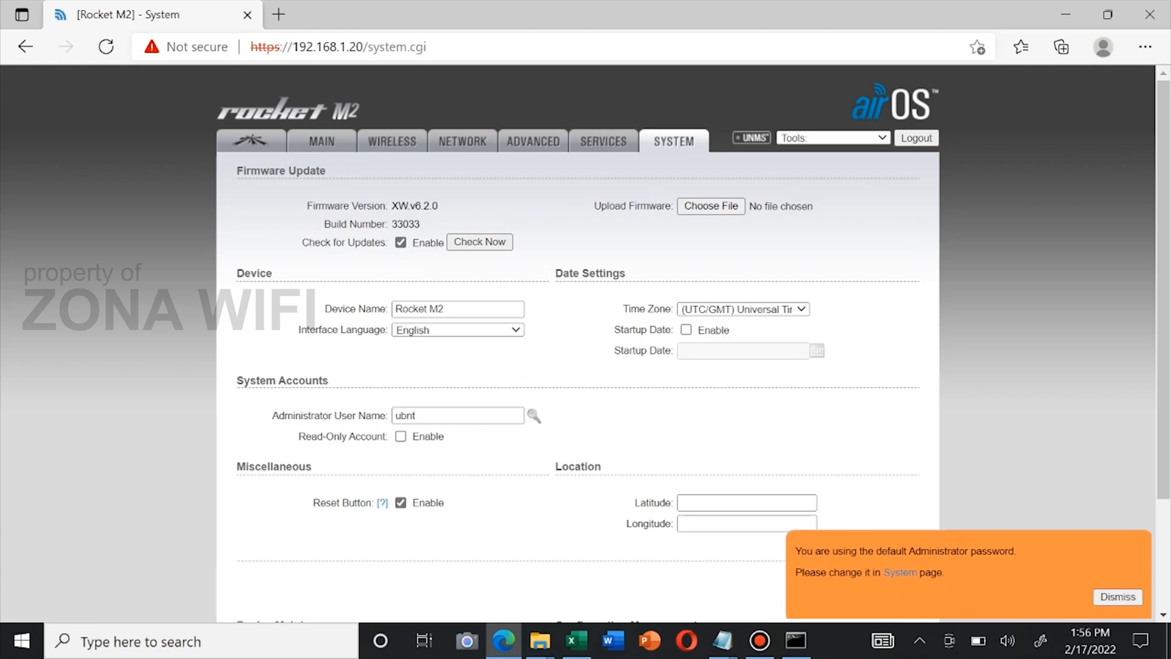
{"action": "scroll", "coordinate": [586, 342], "scroll_direction": "down", "scroll_amount": 2}
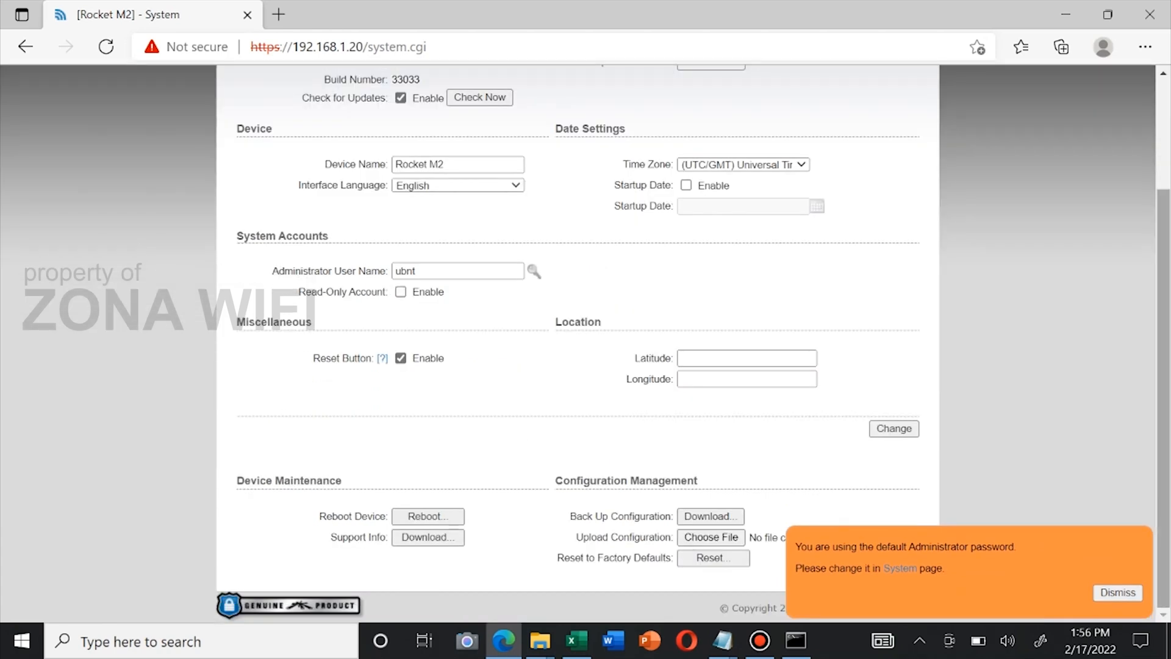
{"action": "left_click_drag", "start_coordinate": [1163, 398], "coordinate": [1163, 289]}
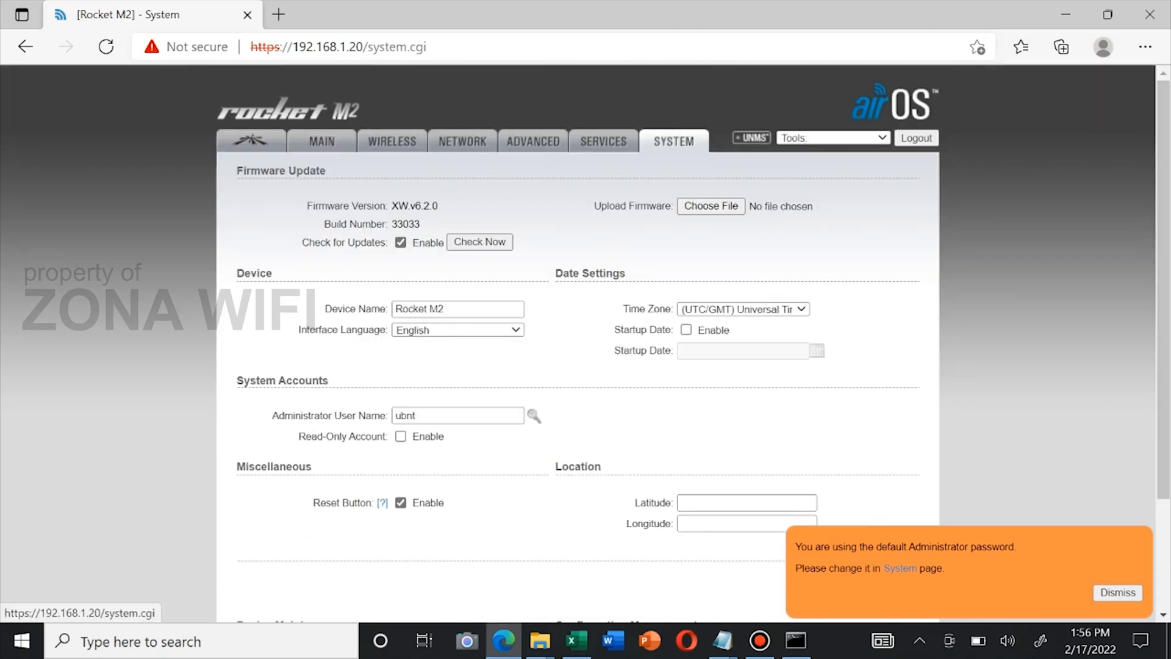
{"action": "left_click", "coordinate": [900, 569]}
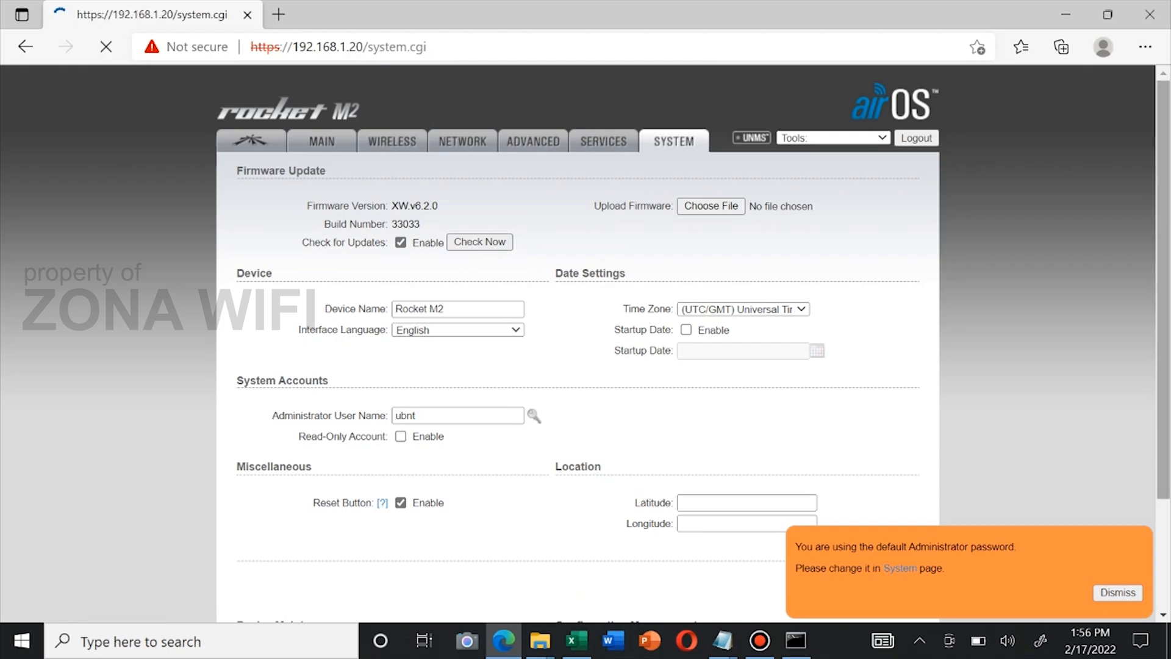
{"action": "scroll", "coordinate": [579, 341], "scroll_direction": "down", "scroll_amount": 2}
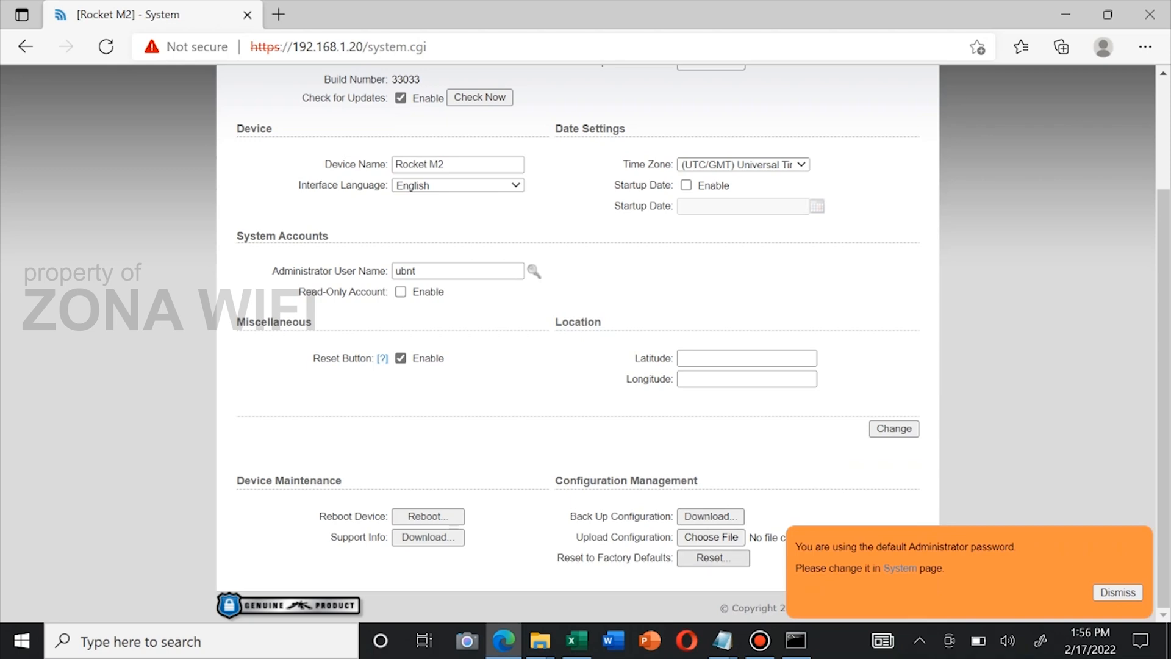
{"action": "left_click", "coordinate": [712, 558]}
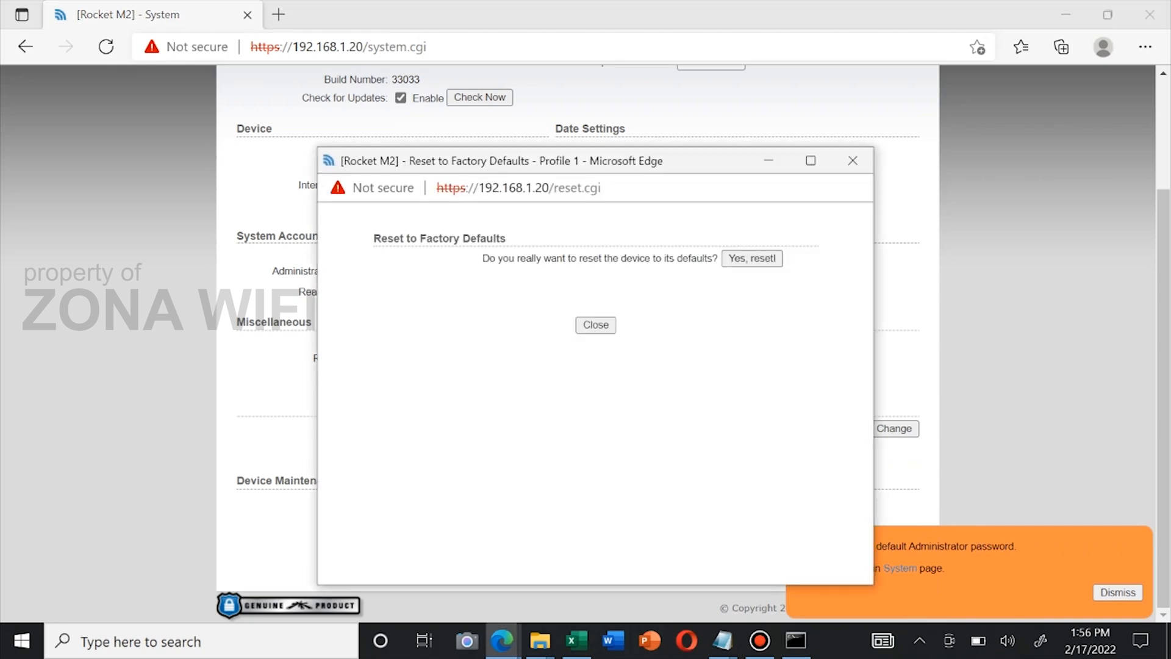
Confirm 'Yes, reset!' and check the ping to 192.168.1.20 in Command Prompt
{"action": "left_click", "coordinate": [752, 258]}
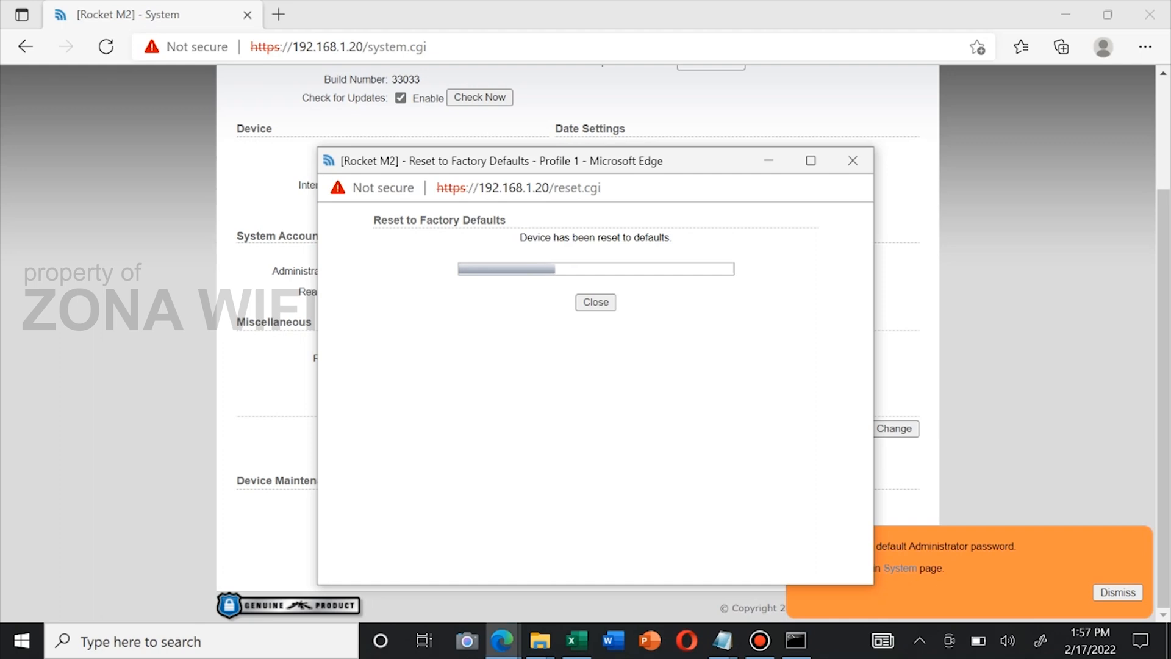
{"action": "left_click", "coordinate": [796, 640]}
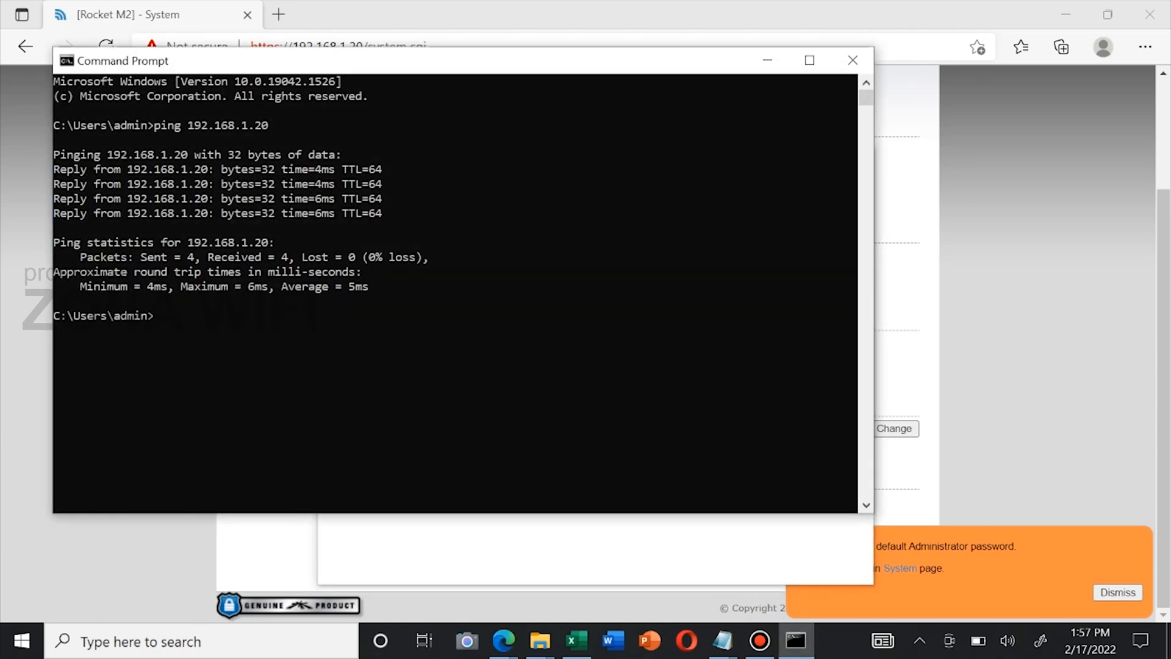
Rerun the ping to 192.168.1.20 with -t for continuous replies, then minimize Command Prompt
{"action": "key", "text": "Up"}
{"action": "type", "text": "-t"}
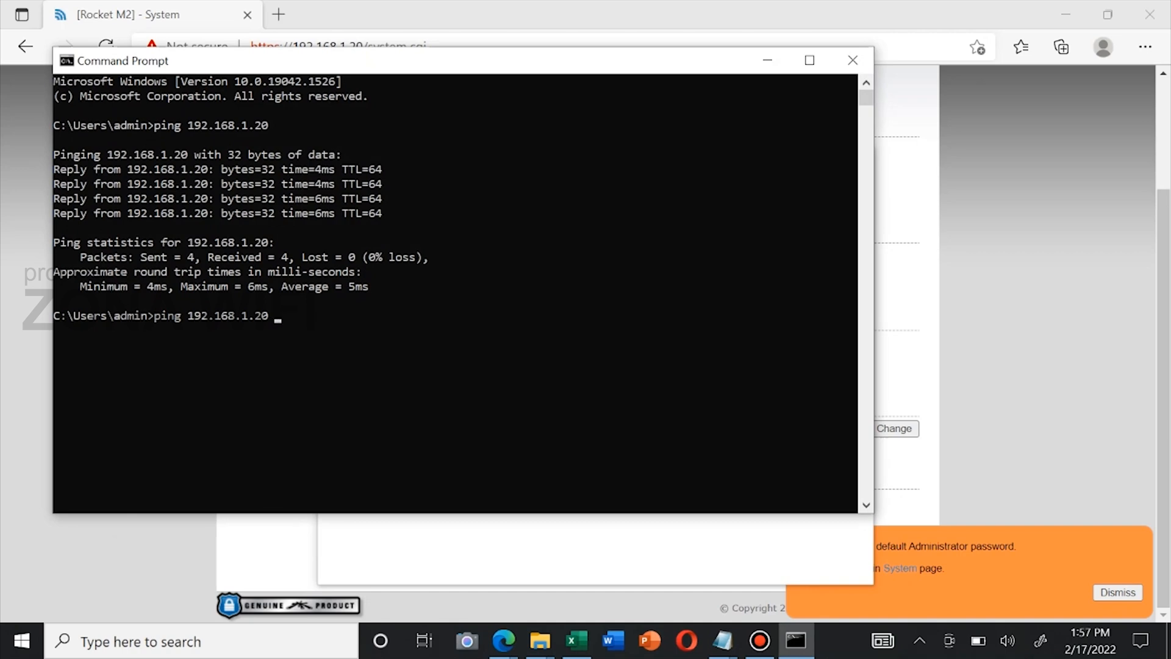
{"action": "key", "text": "Return"}
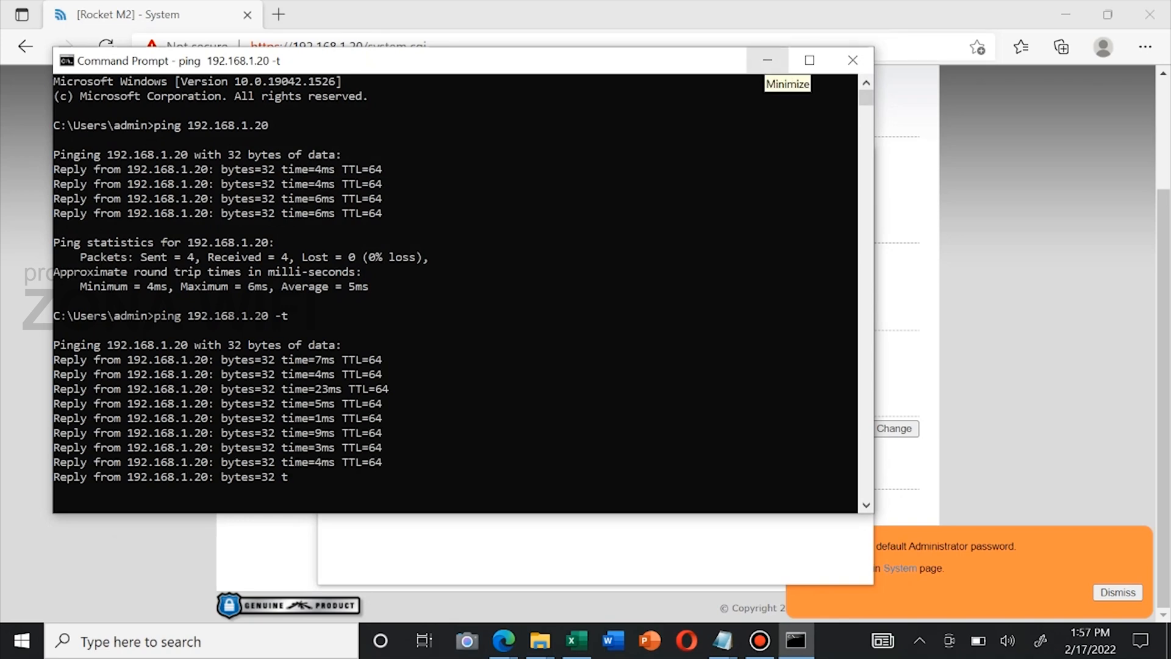
{"action": "left_click", "coordinate": [767, 61]}
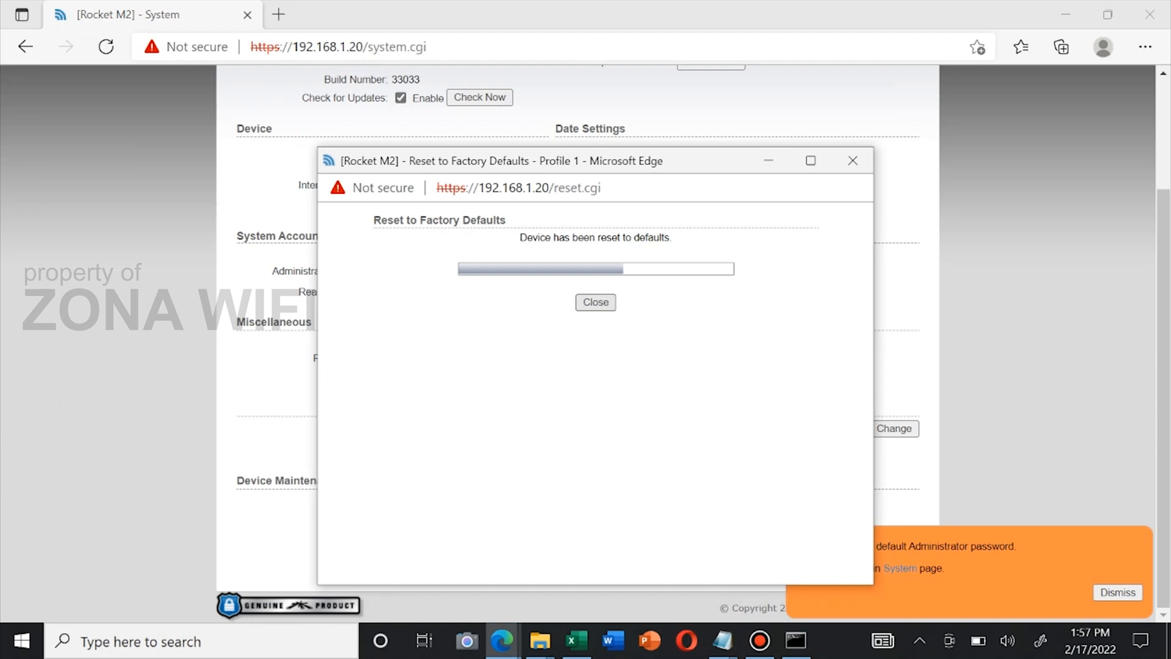
{"action": "left_click", "coordinate": [596, 303]}
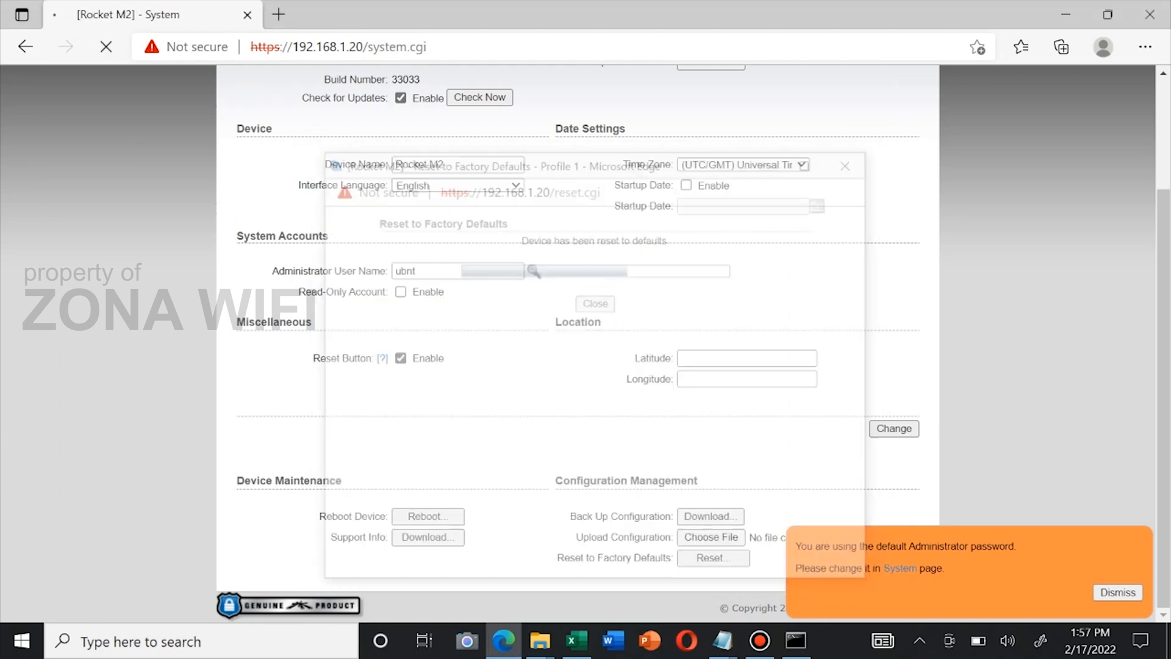
{"action": "left_click", "coordinate": [391, 47]}
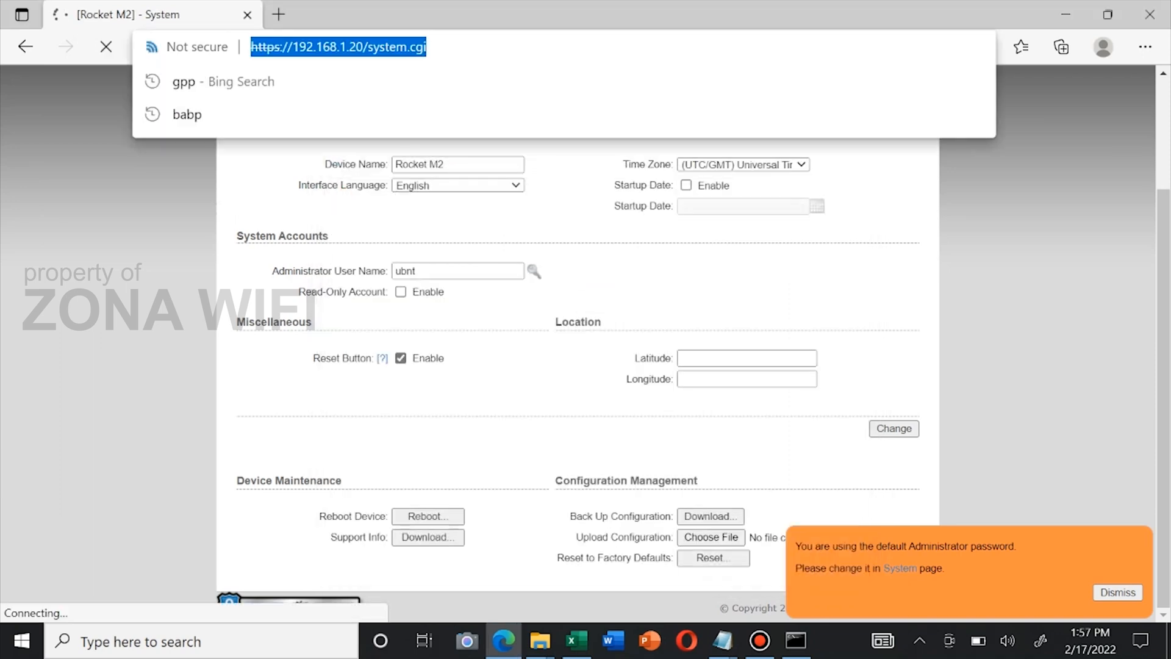
{"action": "key", "text": "End"}
{"action": "key", "text": "shift+Left"}
{"action": "key", "text": "shift+Left"}
{"action": "key", "text": "shift+Left"}
{"action": "key", "text": "BackSpace"}
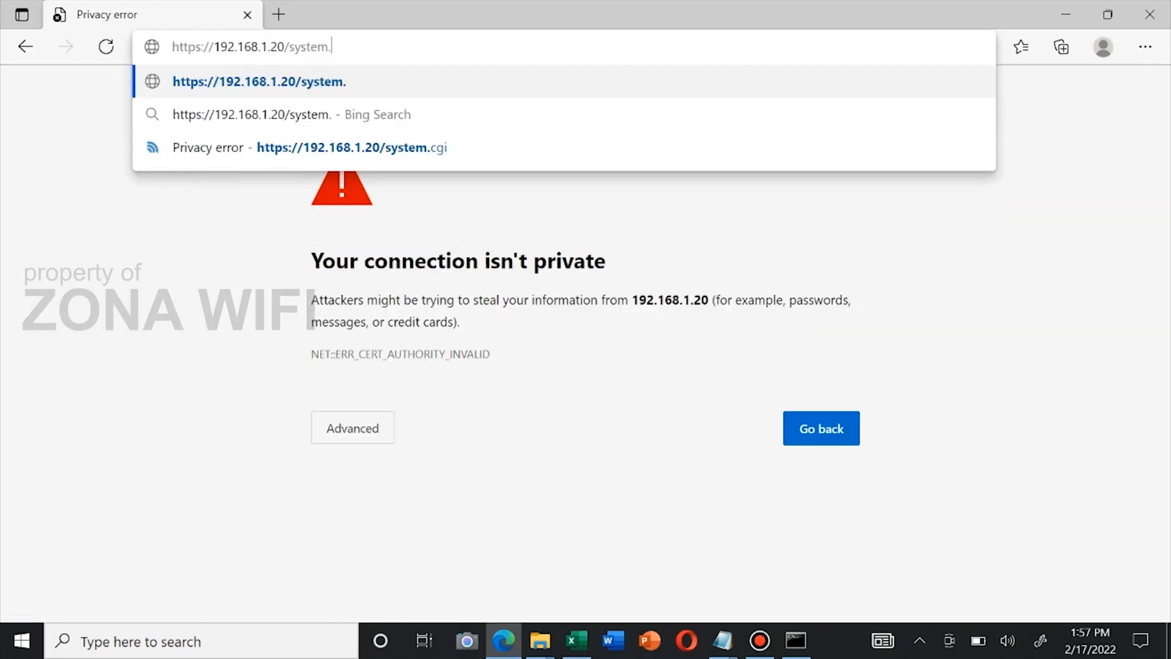
{"action": "key", "text": "BackSpace"}
{"action": "key", "text": "BackSpace"}
{"action": "key", "text": "BackSpace"}
{"action": "key", "text": "BackSpace"}
{"action": "key", "text": "BackSpace"}
{"action": "key", "text": "BackSpace"}
{"action": "key", "text": "BackSpace"}
{"action": "key", "text": "BackSpace"}
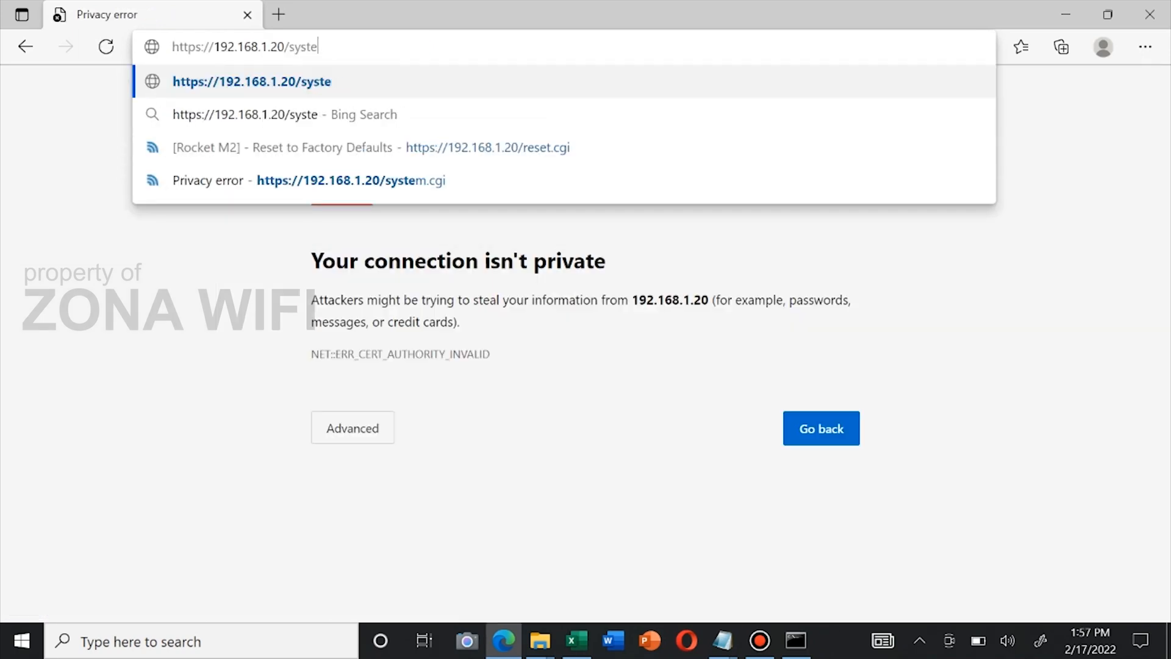
{"action": "key", "text": "Return"}
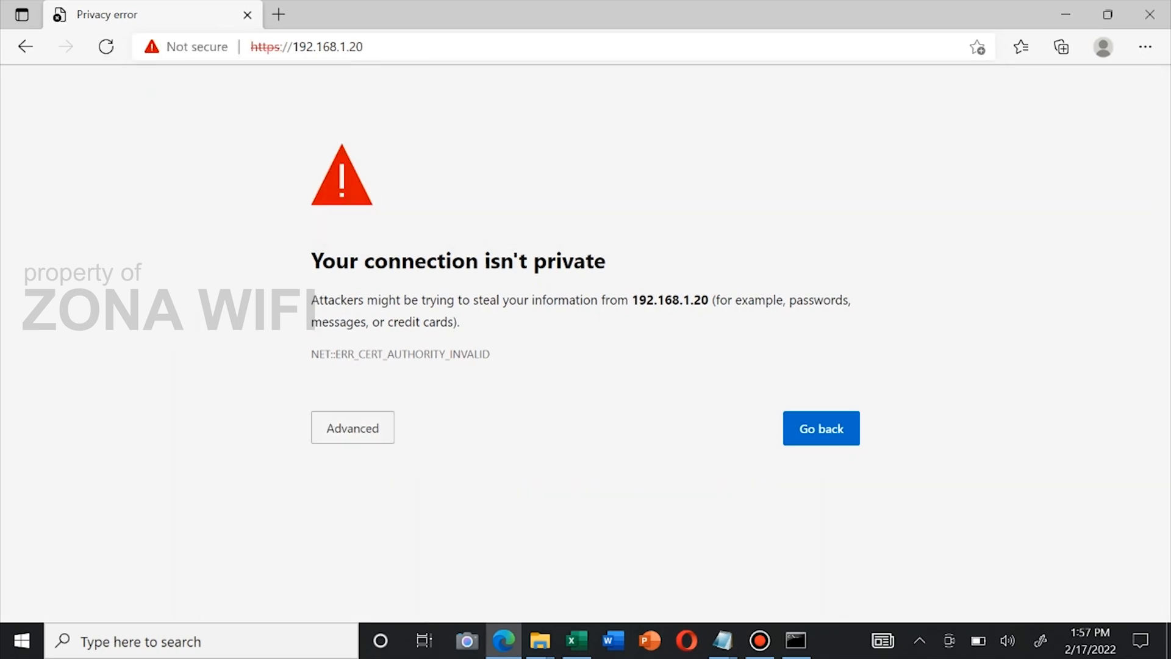
Proceed past the certificate warning to the airOS login page
{"action": "left_click", "coordinate": [352, 428]}
{"action": "left_click", "coordinate": [391, 570]}
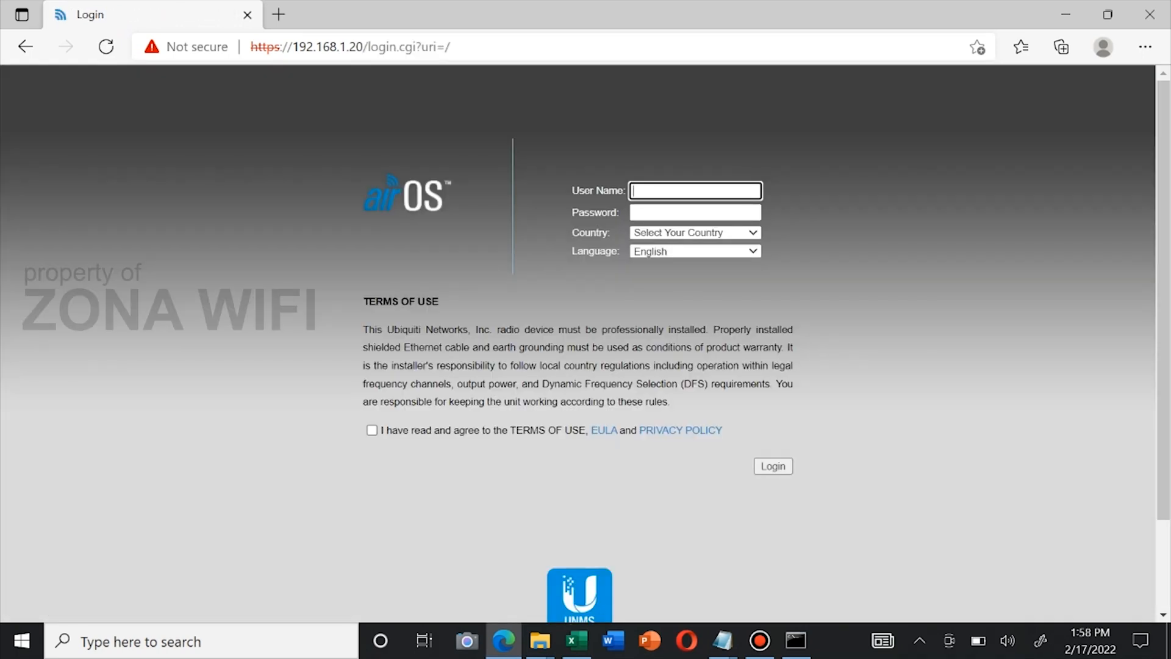
{"action": "left_click", "coordinate": [695, 191]}
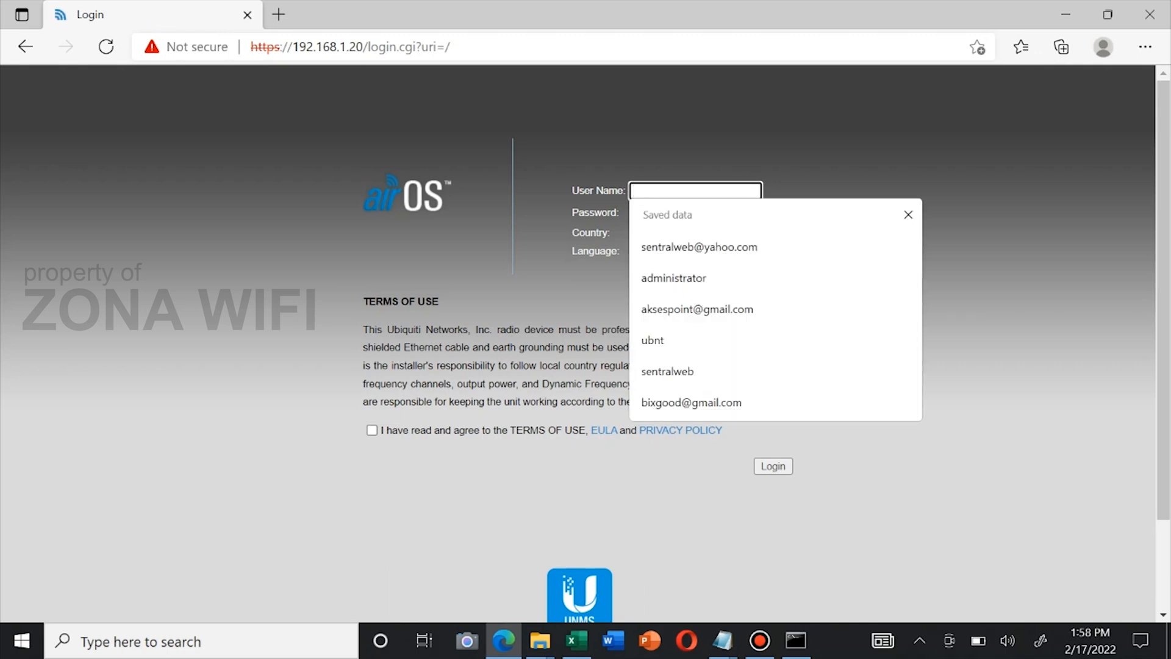
Log in with the default user name and password, country United States, terms of use accepted
{"action": "type", "text": "ubnt"}
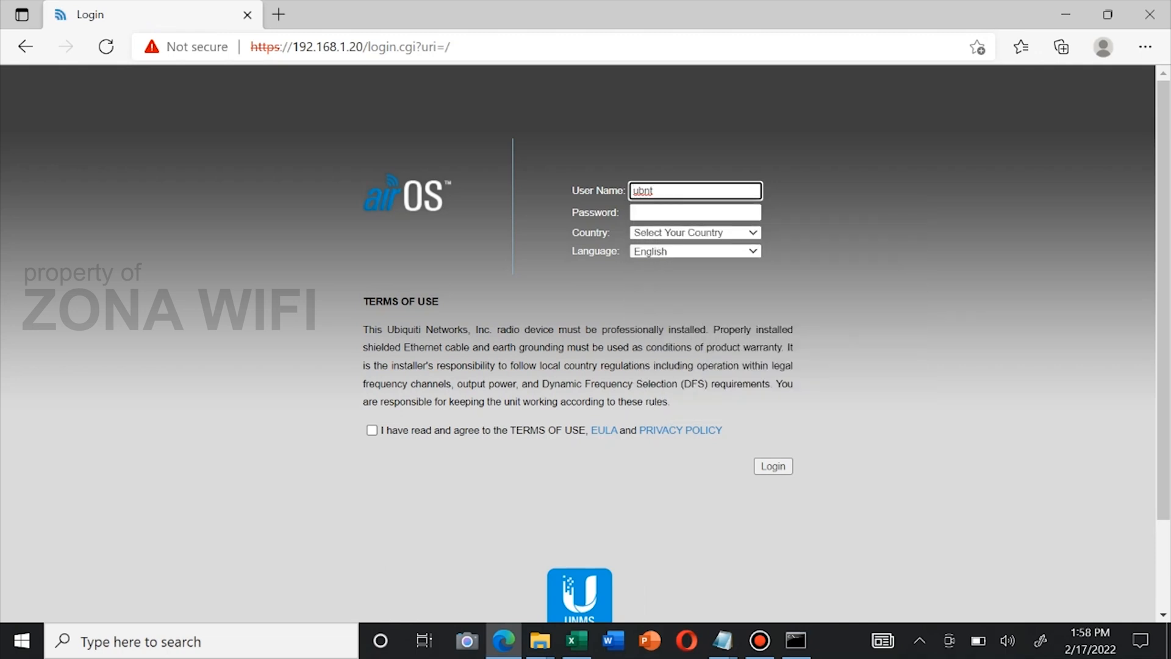
{"action": "key", "text": "Tab"}
{"action": "type", "text": "ubnt"}
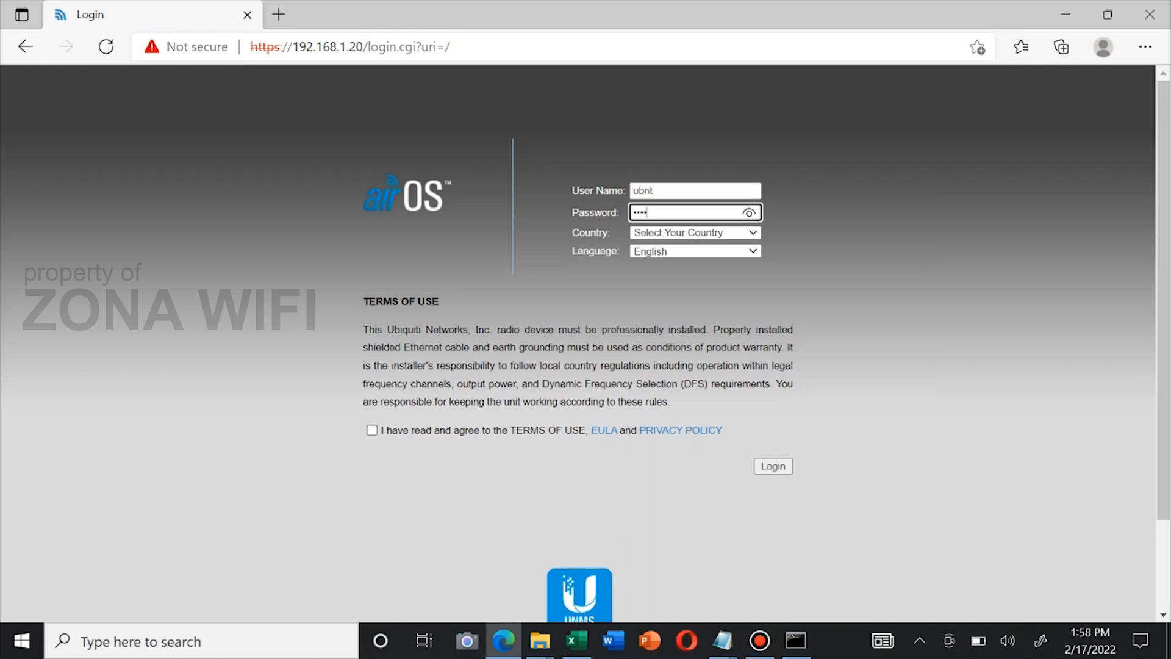
{"action": "left_click", "coordinate": [740, 233]}
{"action": "left_click_drag", "start_coordinate": [765, 278], "coordinate": [764, 471]}
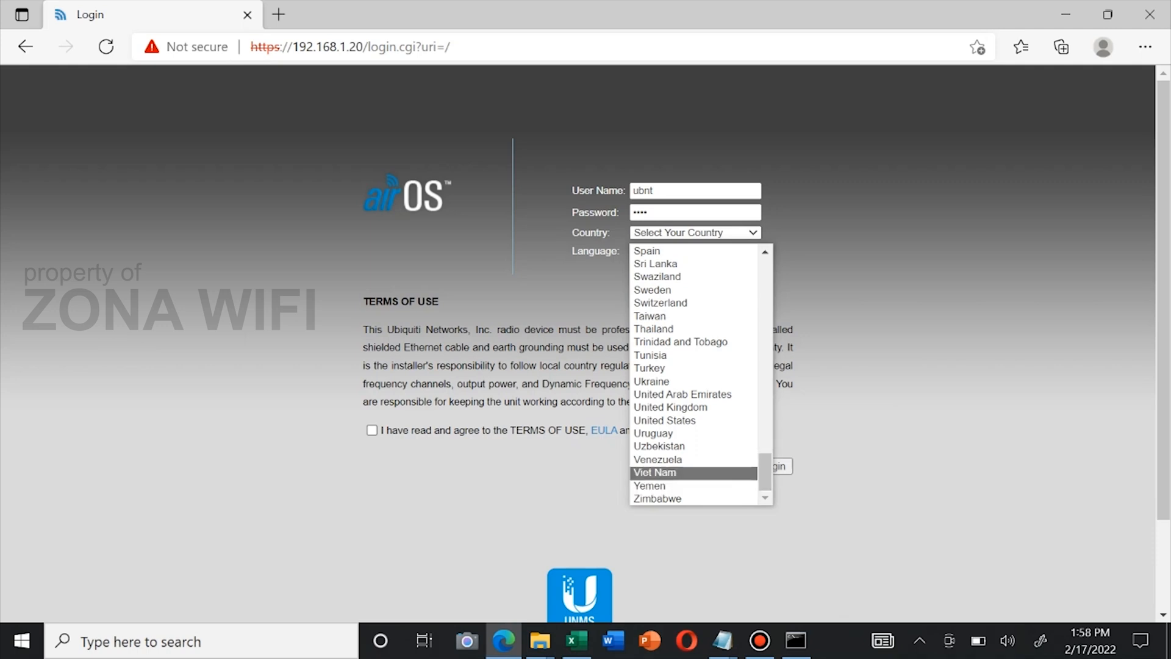
{"action": "left_click", "coordinate": [665, 420]}
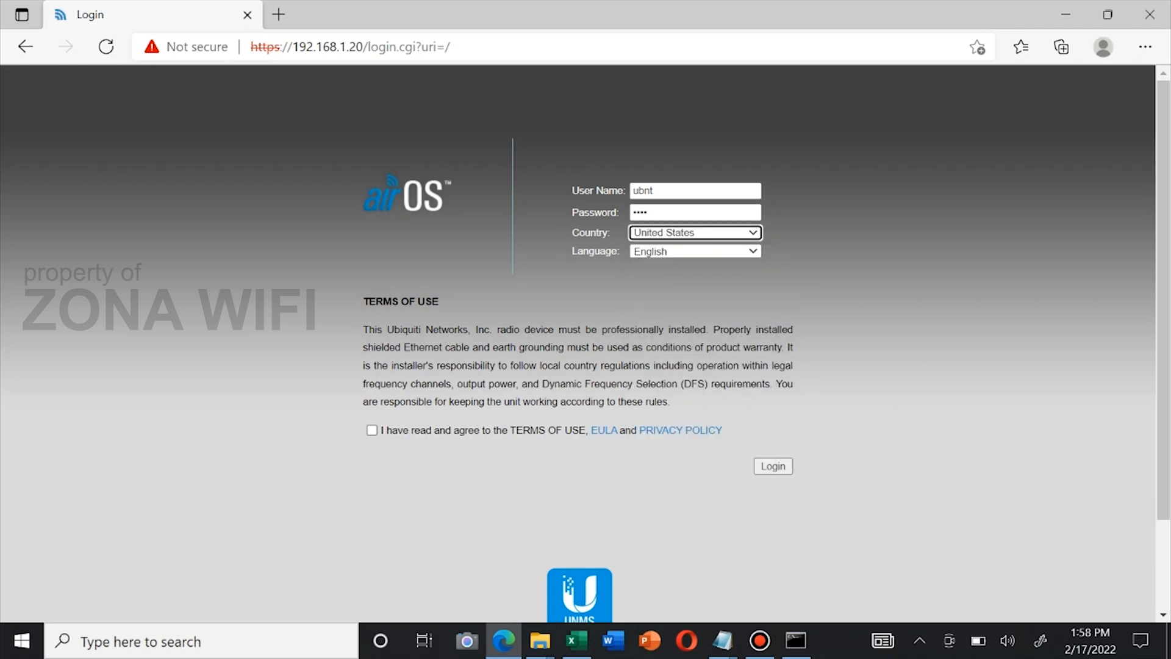
{"action": "left_click", "coordinate": [372, 430]}
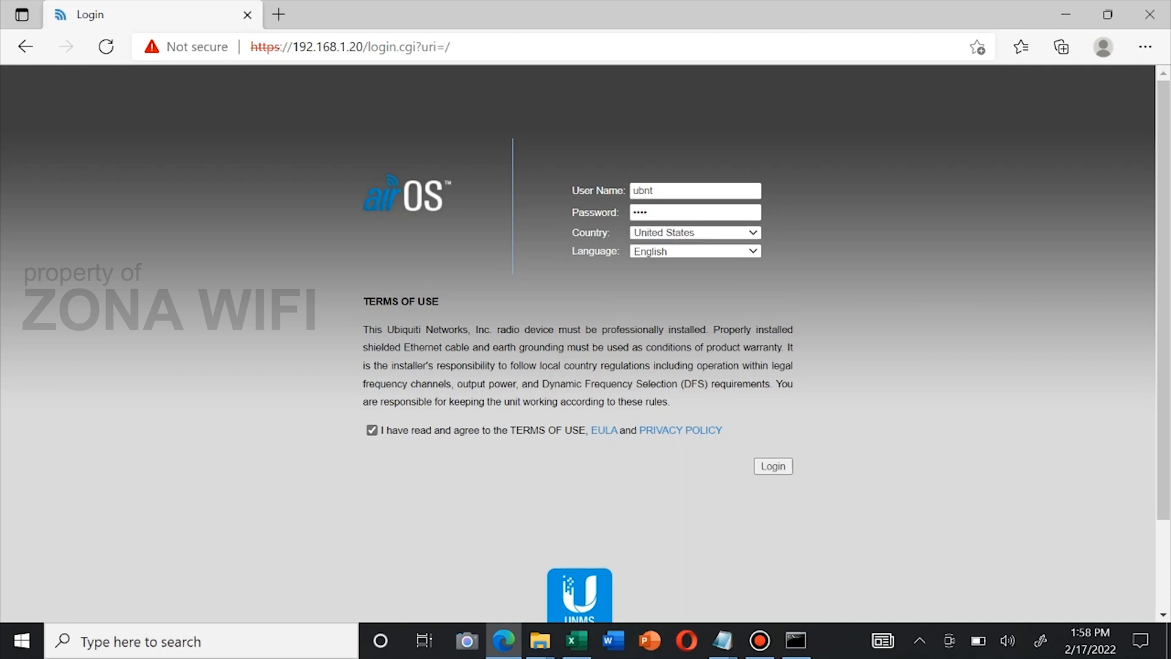
{"action": "left_click", "coordinate": [773, 466]}
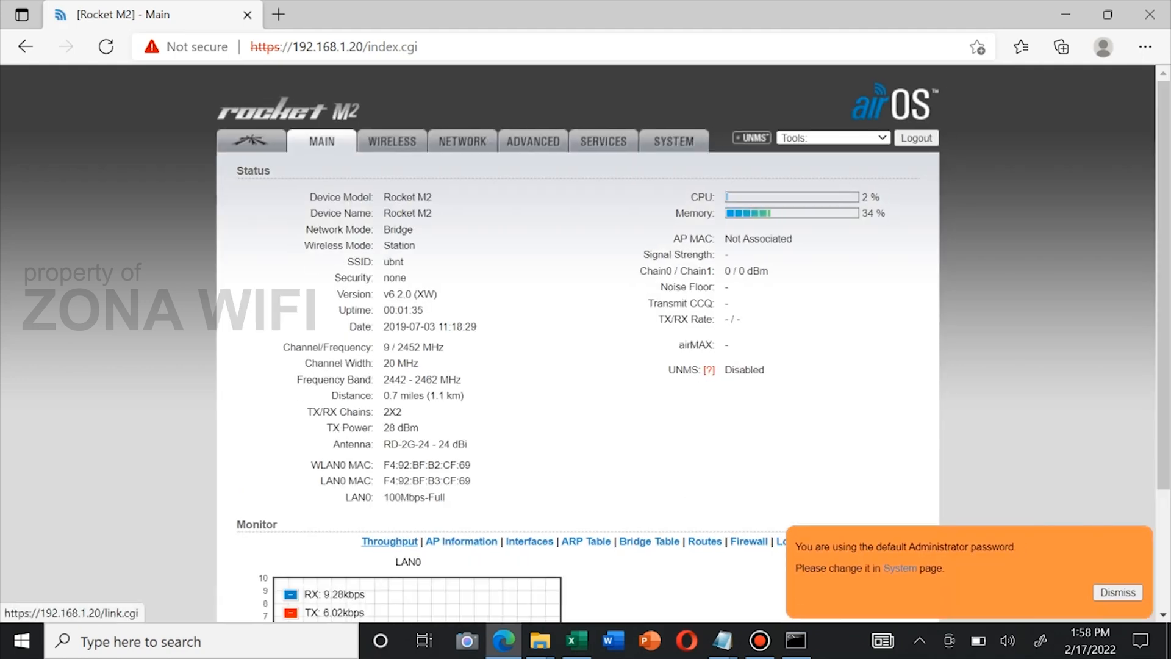
Open the WIRELESS tab to view the post-reset wireless defaults
{"action": "left_click", "coordinate": [392, 141]}
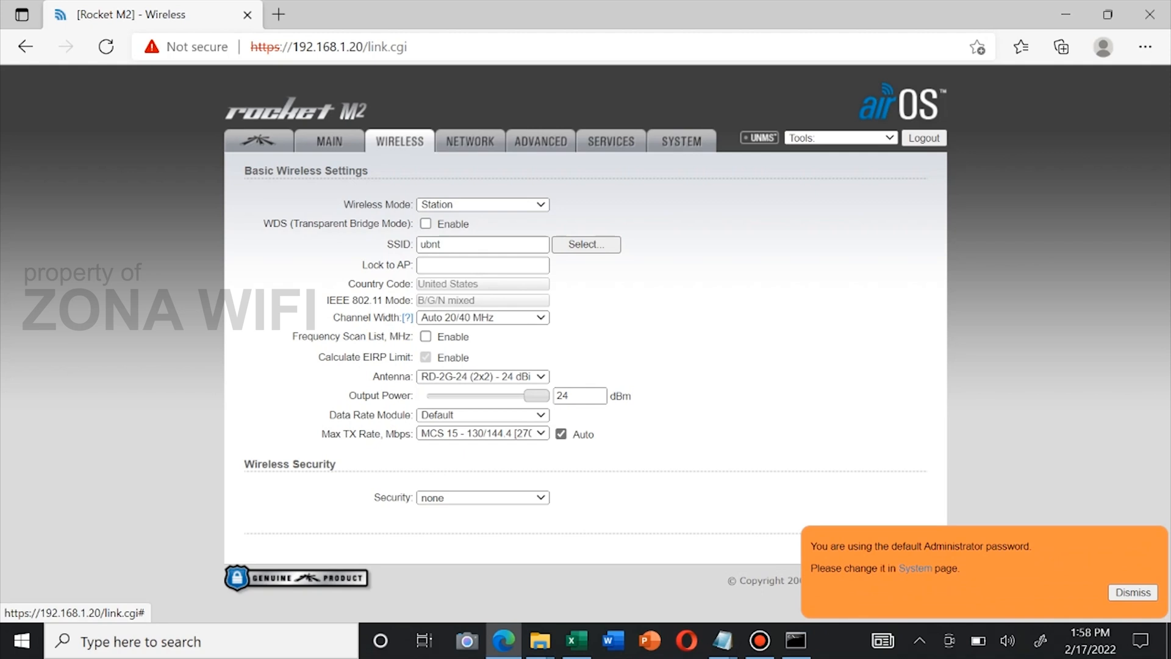
Select the AMO-2G10 (2x2) - 10 dBi antenna for 28 dBm output and dismiss the password warning
{"action": "left_click", "coordinate": [482, 377]}
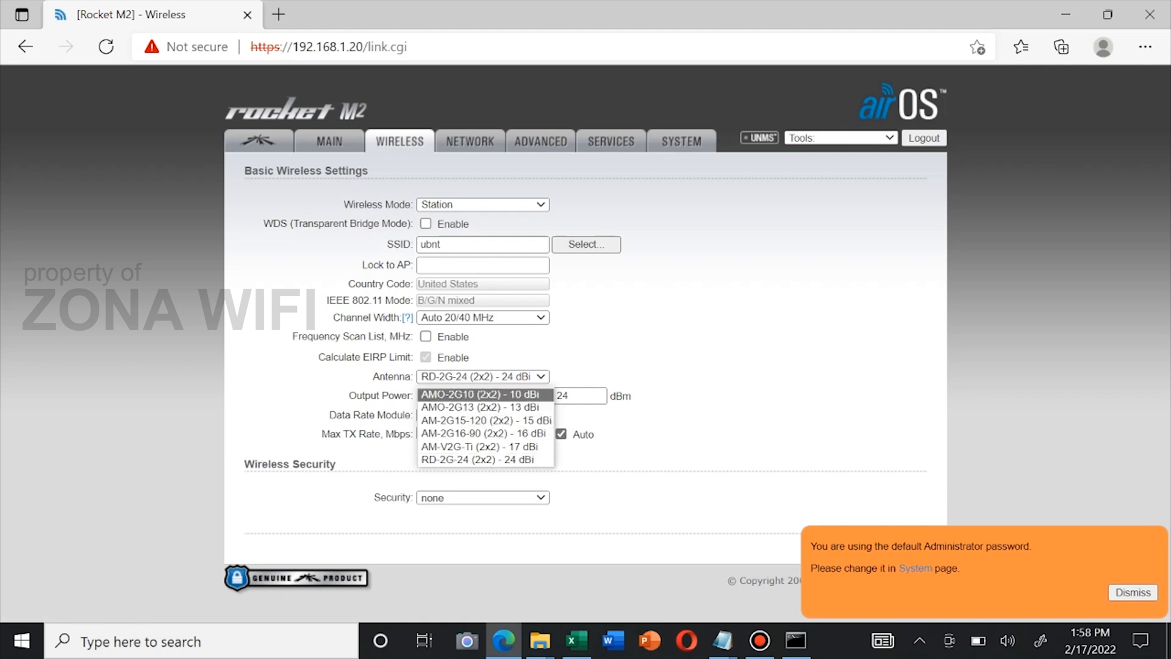
{"action": "left_click", "coordinate": [482, 395]}
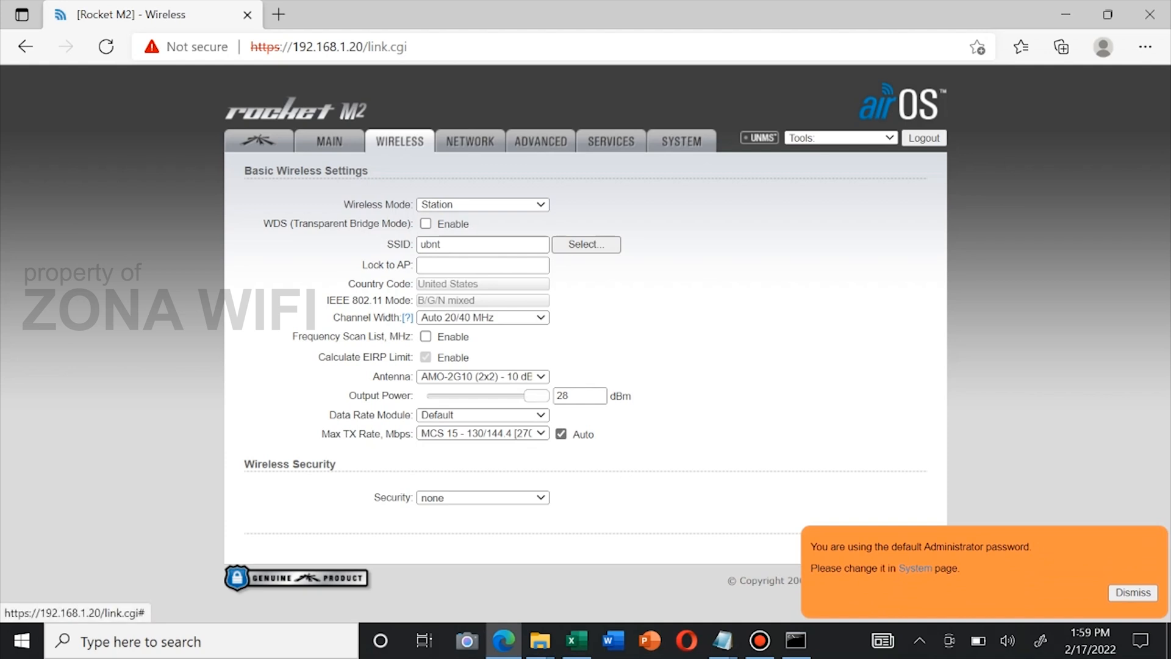
{"action": "left_click", "coordinate": [1133, 592]}
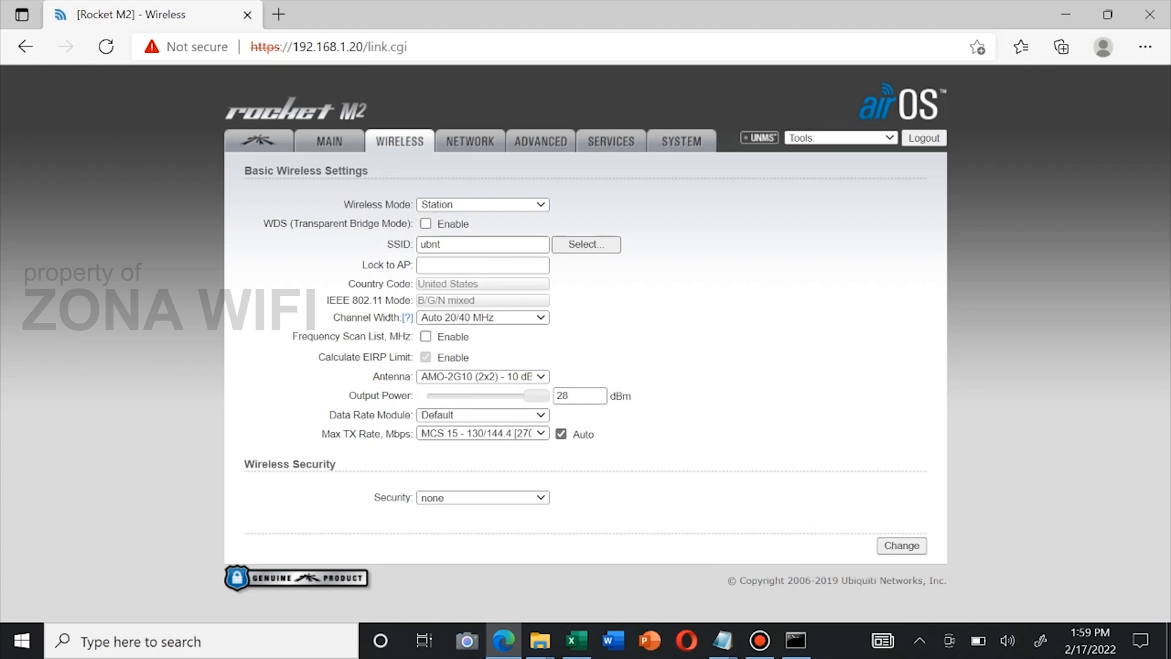
Set Wireless Mode to Access Point and Channel Width to 20 MHz, keeping frequency on auto
{"action": "left_click", "coordinate": [483, 205]}
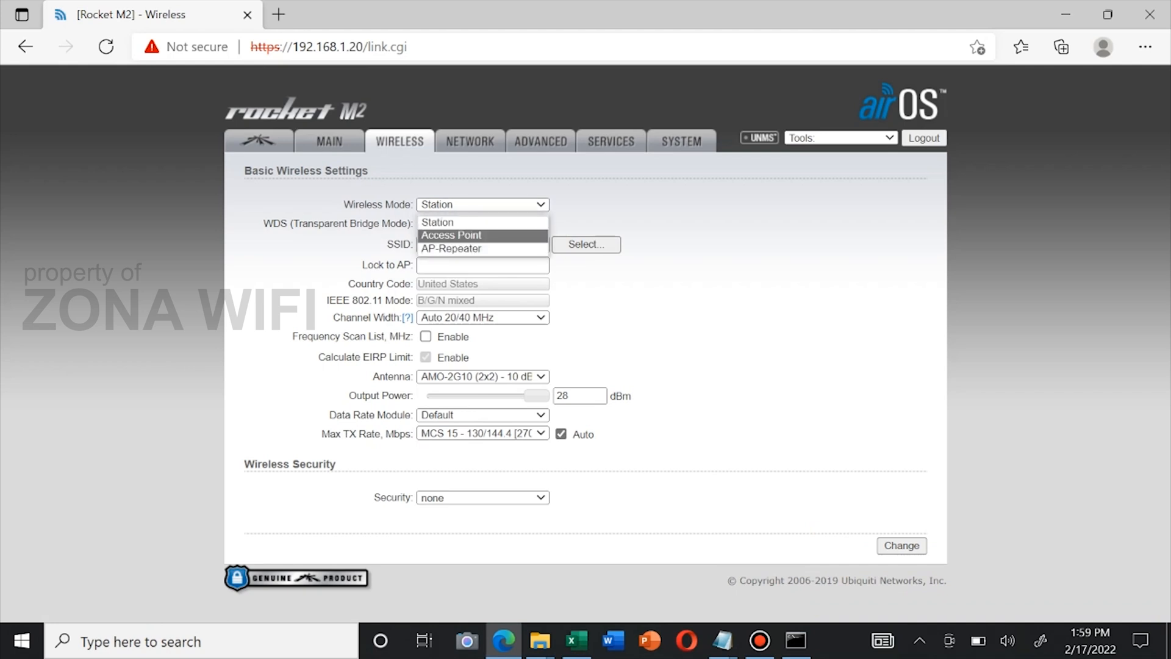
{"action": "left_click", "coordinate": [452, 235]}
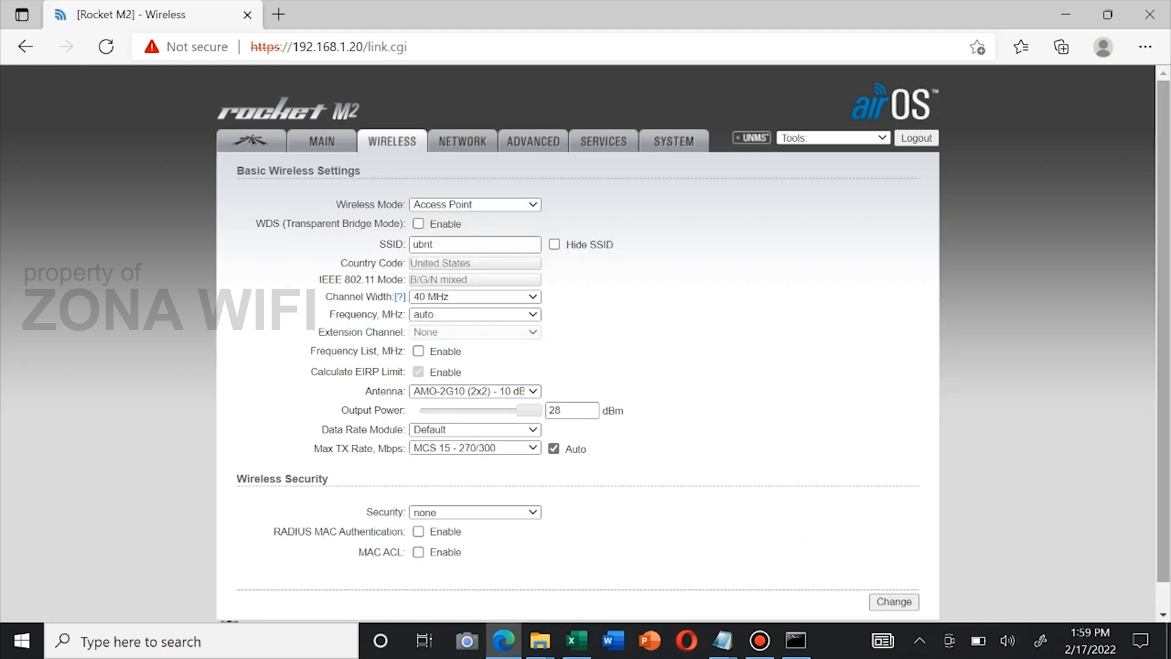
{"action": "scroll", "coordinate": [586, 345], "scroll_direction": "down", "scroll_amount": 1}
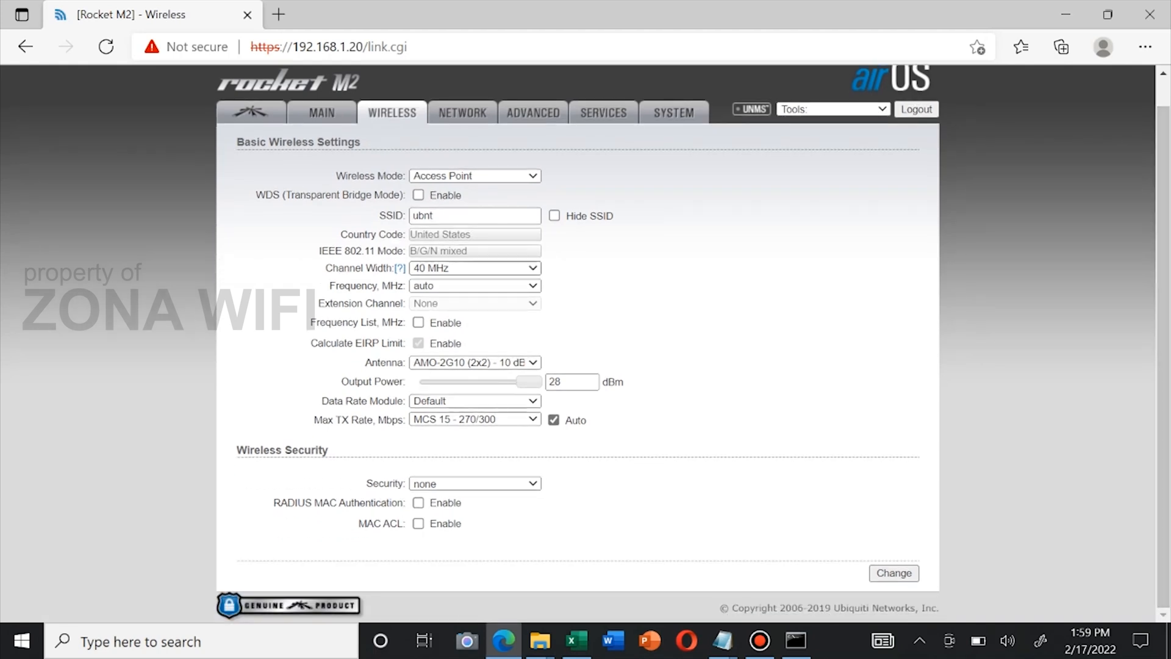
{"action": "left_click", "coordinate": [475, 268]}
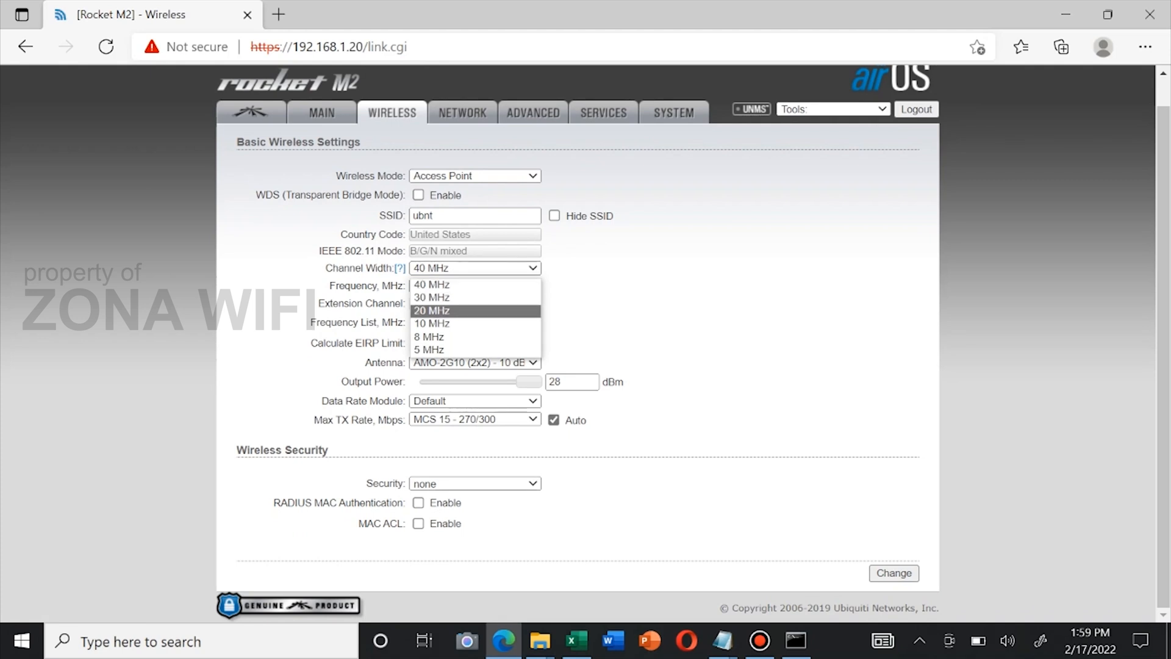
{"action": "left_click", "coordinate": [475, 310]}
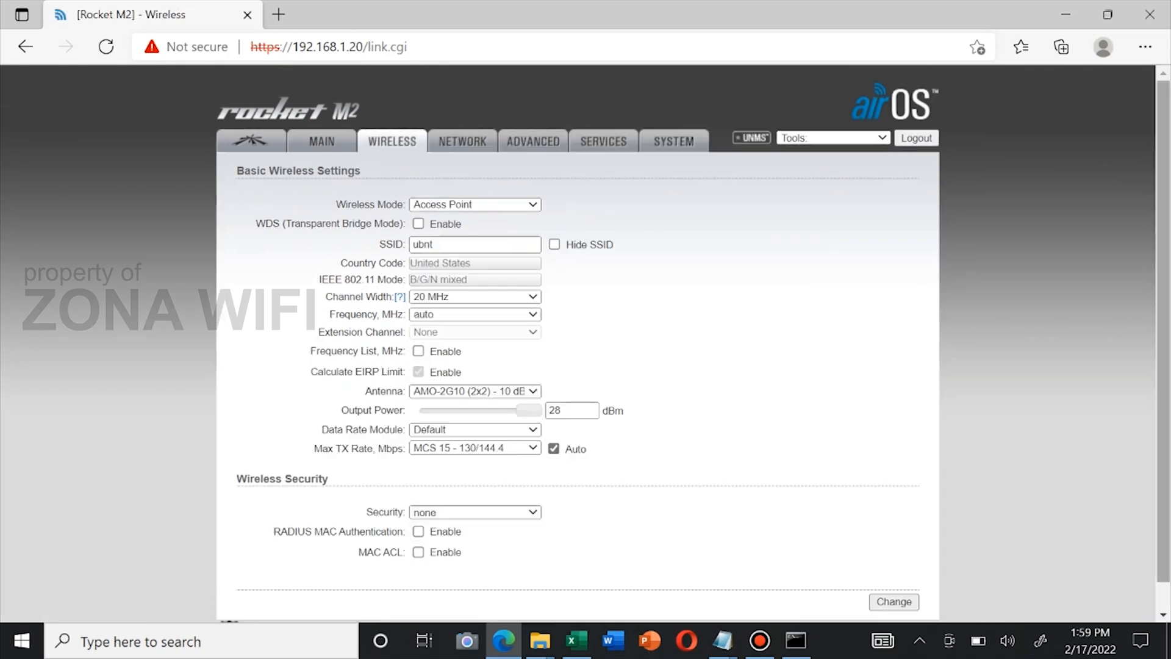
{"action": "scroll", "coordinate": [586, 341], "scroll_direction": "down", "scroll_amount": 1}
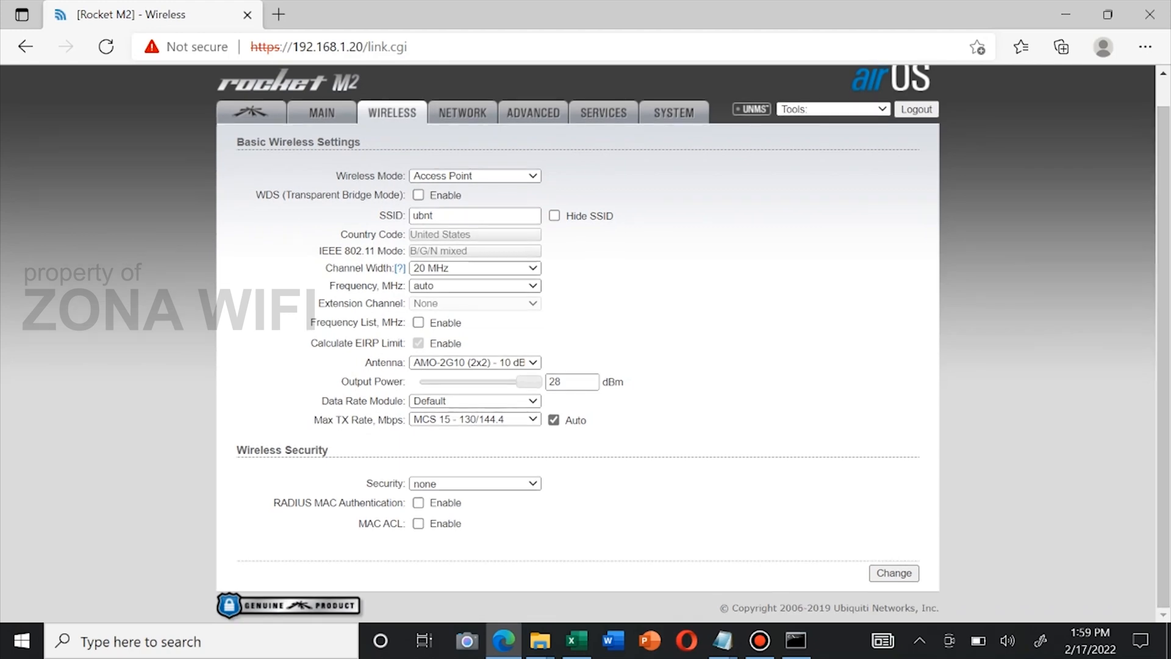
{"action": "left_click", "coordinate": [475, 286]}
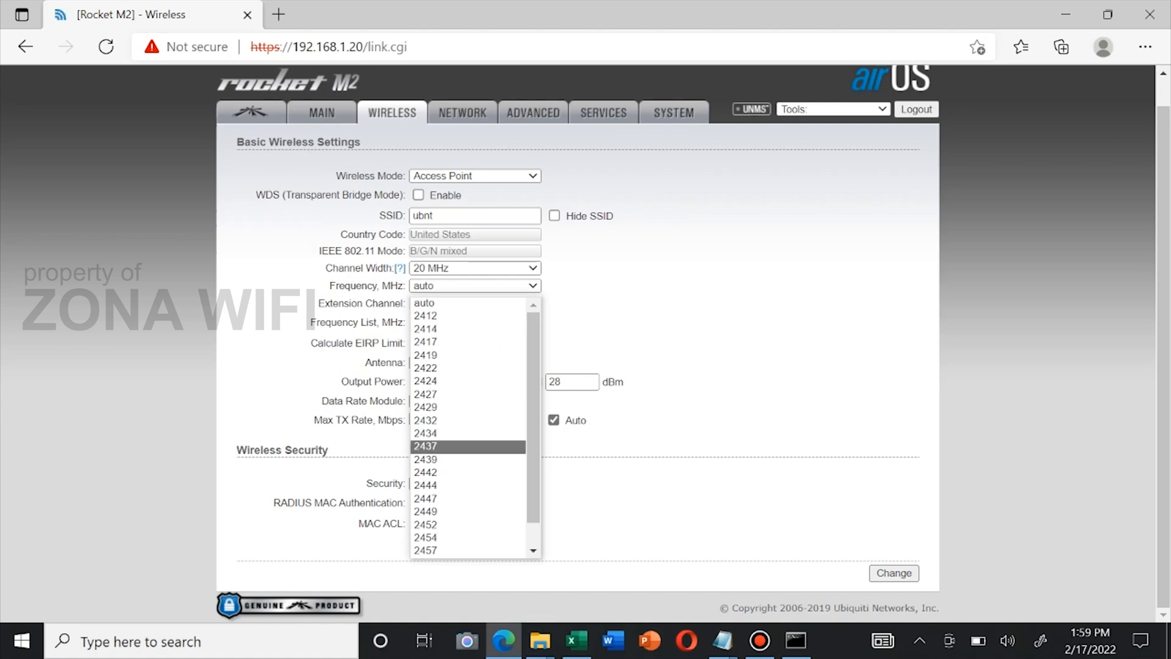
{"action": "mouse_move", "coordinate": [533, 429]}
{"action": "left_mouse_down"}
{"action": "mouse_move", "coordinate": [533, 450]}
{"action": "mouse_move", "coordinate": [533, 426]}
{"action": "left_mouse_up"}
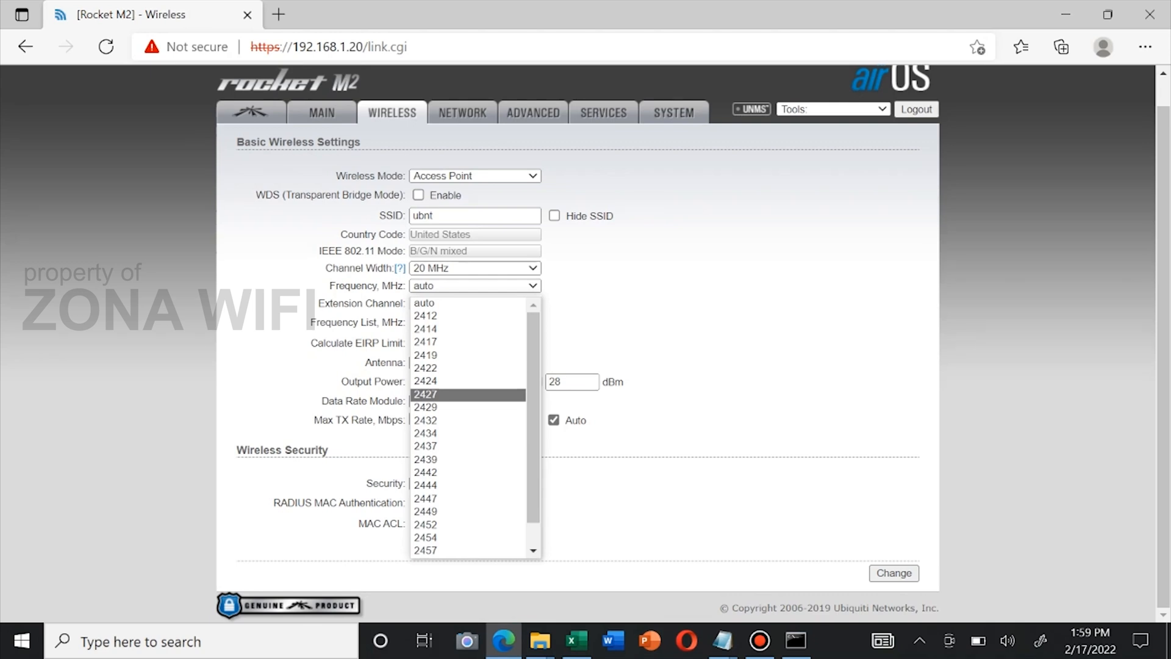
{"action": "left_click", "coordinate": [684, 354]}
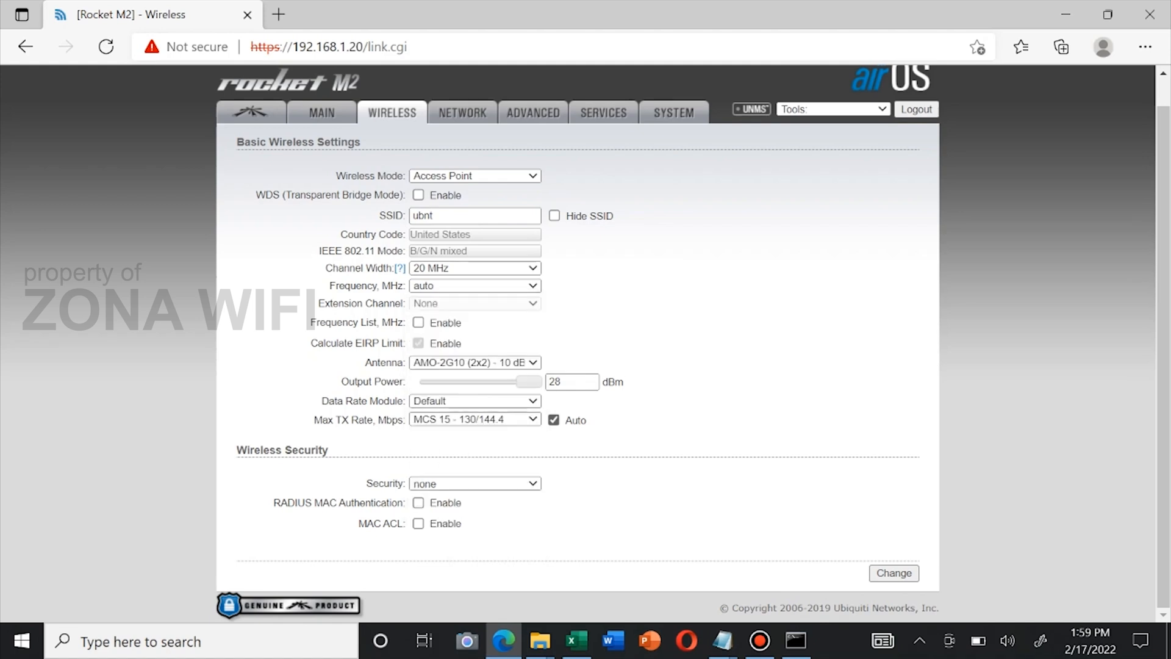
{"action": "left_click", "coordinate": [475, 484]}
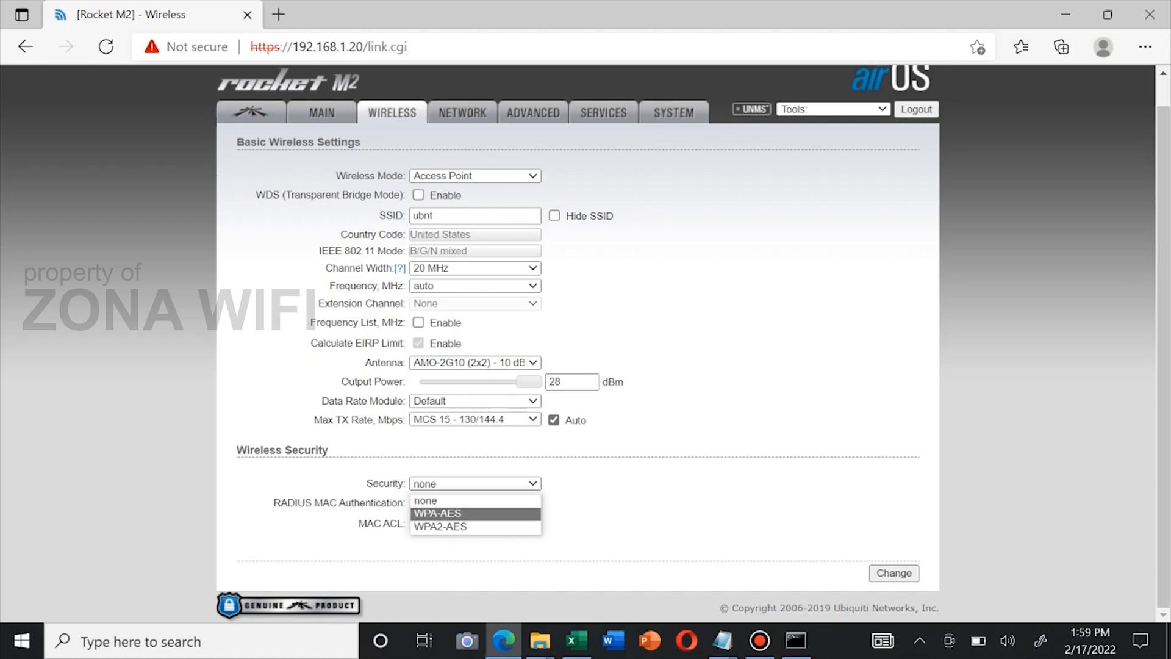
{"action": "key", "text": "Return"}
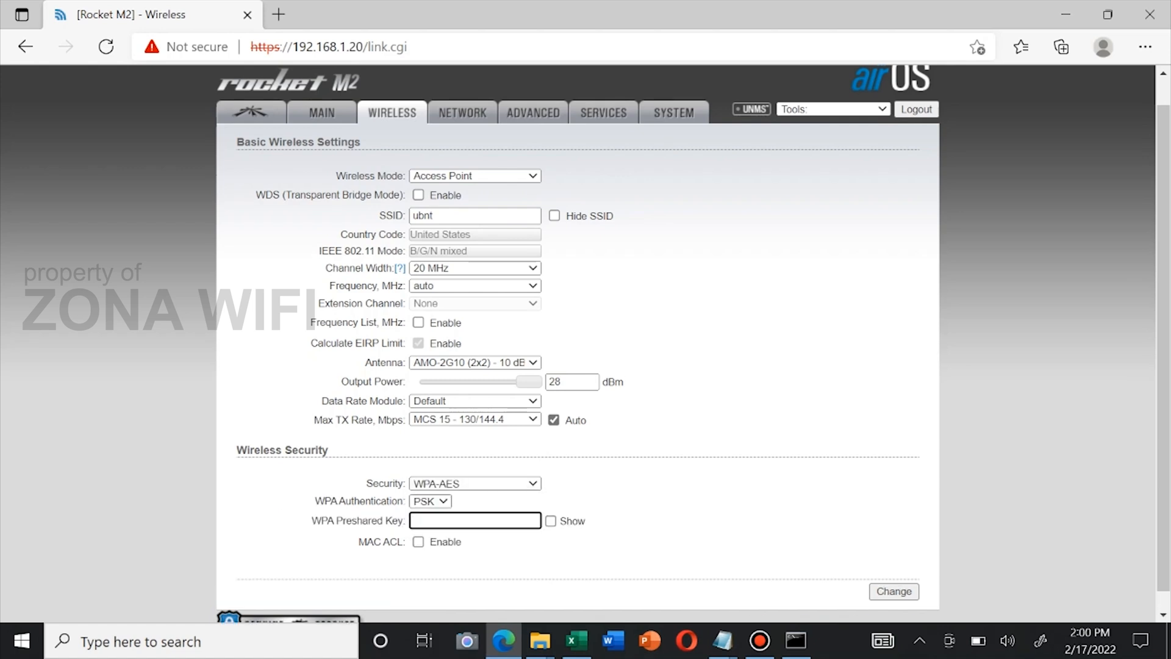
{"action": "left_click", "coordinate": [431, 501]}
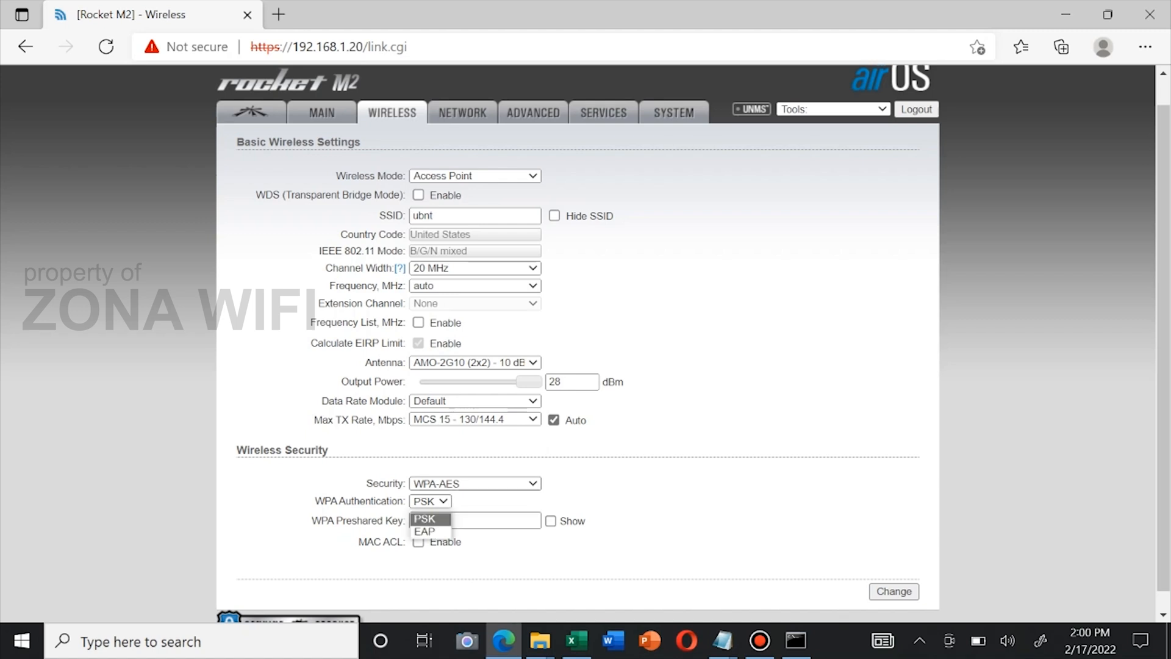
{"action": "left_click", "coordinate": [476, 484]}
{"action": "left_click", "coordinate": [475, 513]}
{"action": "left_click", "coordinate": [475, 521]}
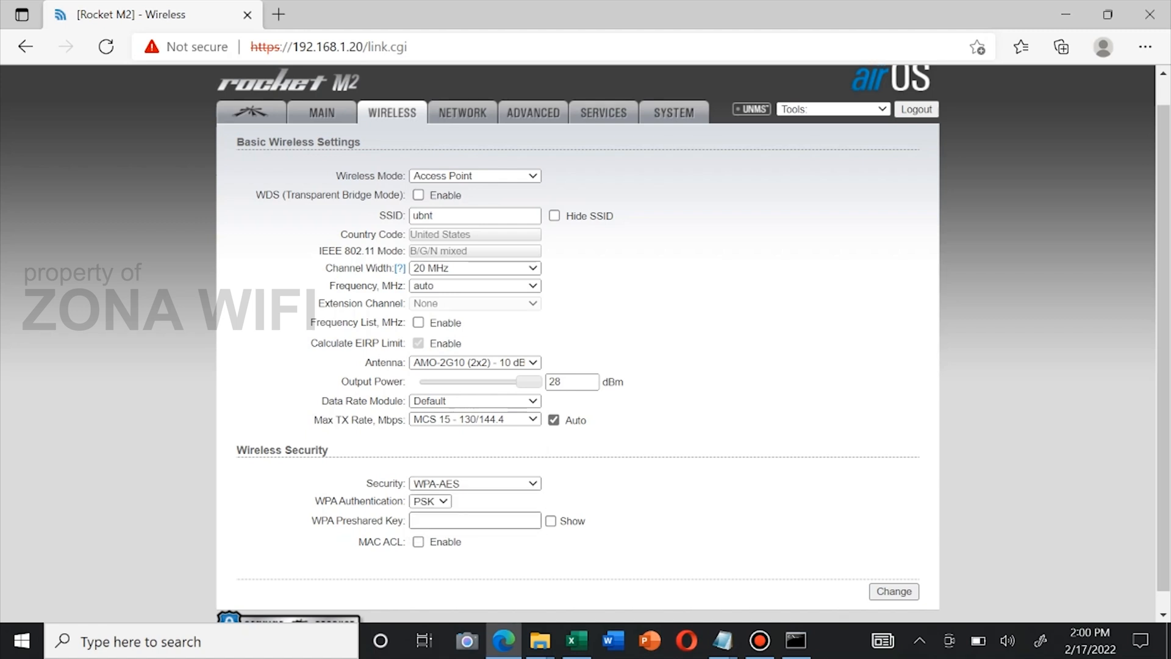
{"action": "left_click", "coordinate": [475, 484]}
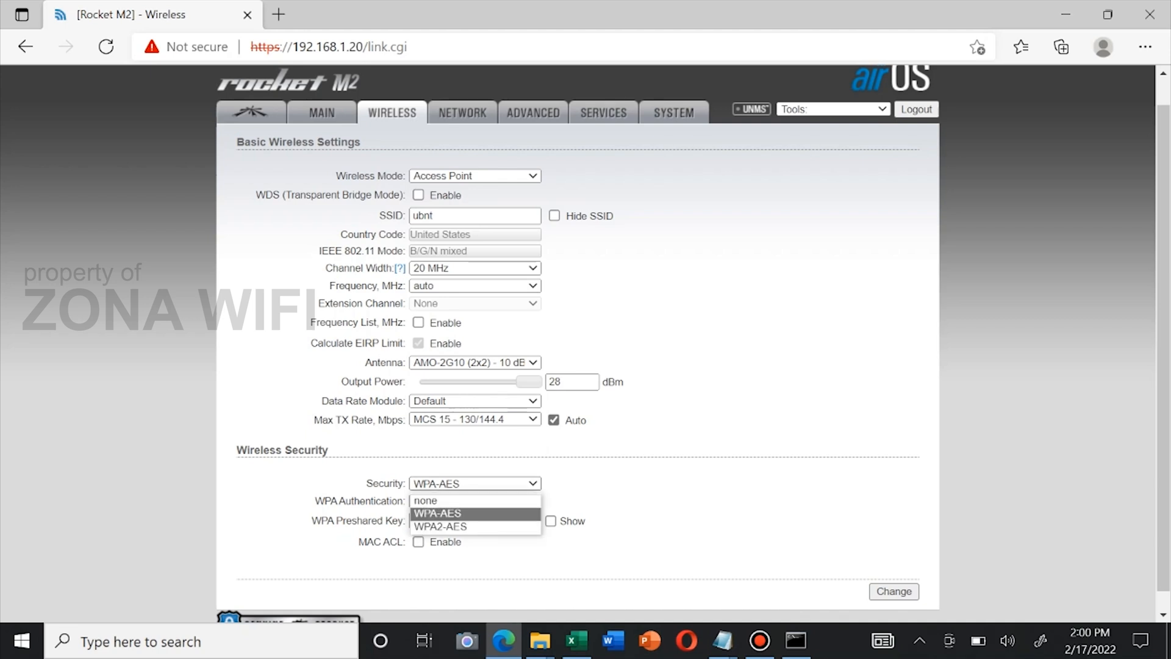
{"action": "key", "text": "Up"}
{"action": "key", "text": "Return"}
{"action": "key", "text": "alt+Down"}
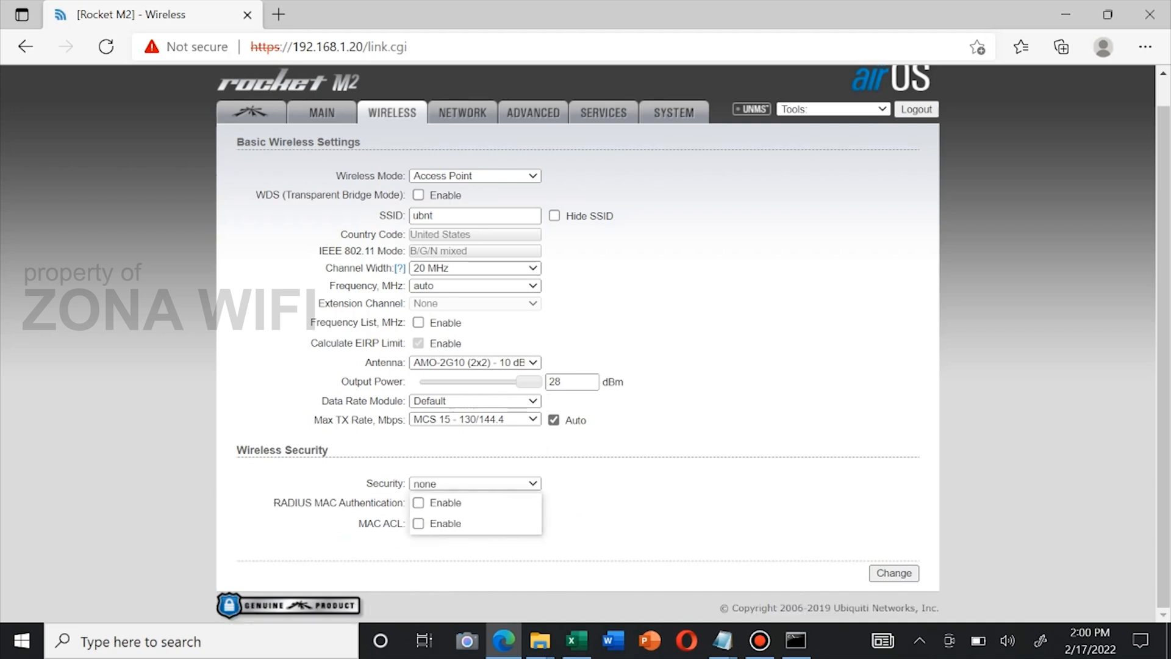
{"action": "key", "text": "Down"}
{"action": "key", "text": "Down"}
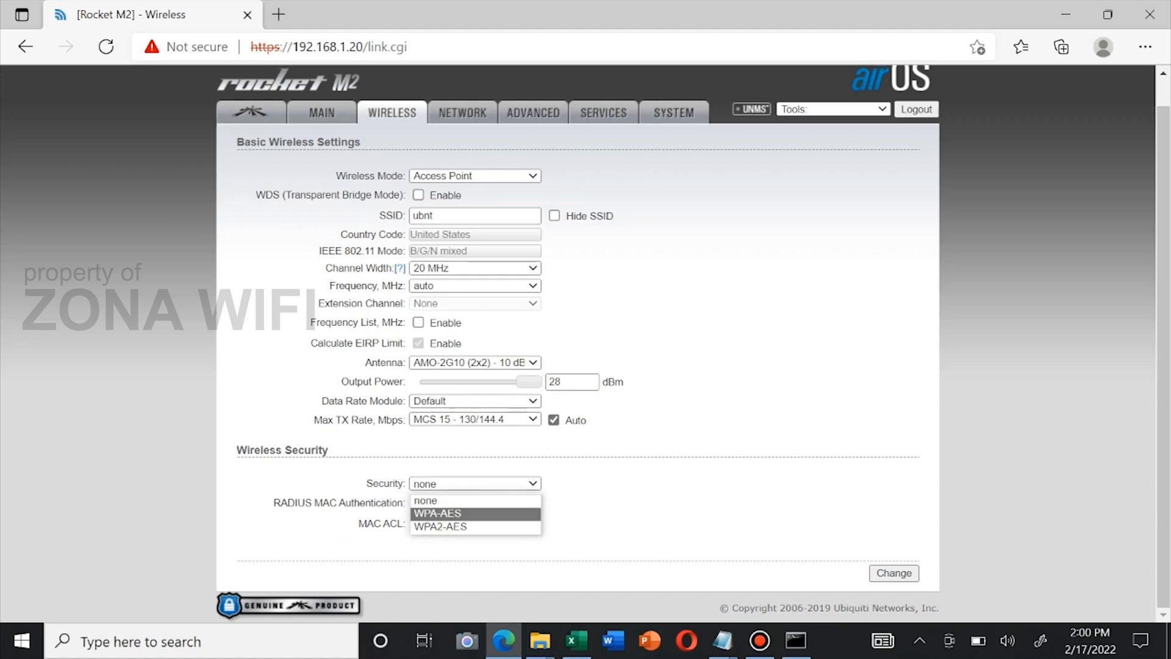
{"action": "left_click", "coordinate": [426, 500]}
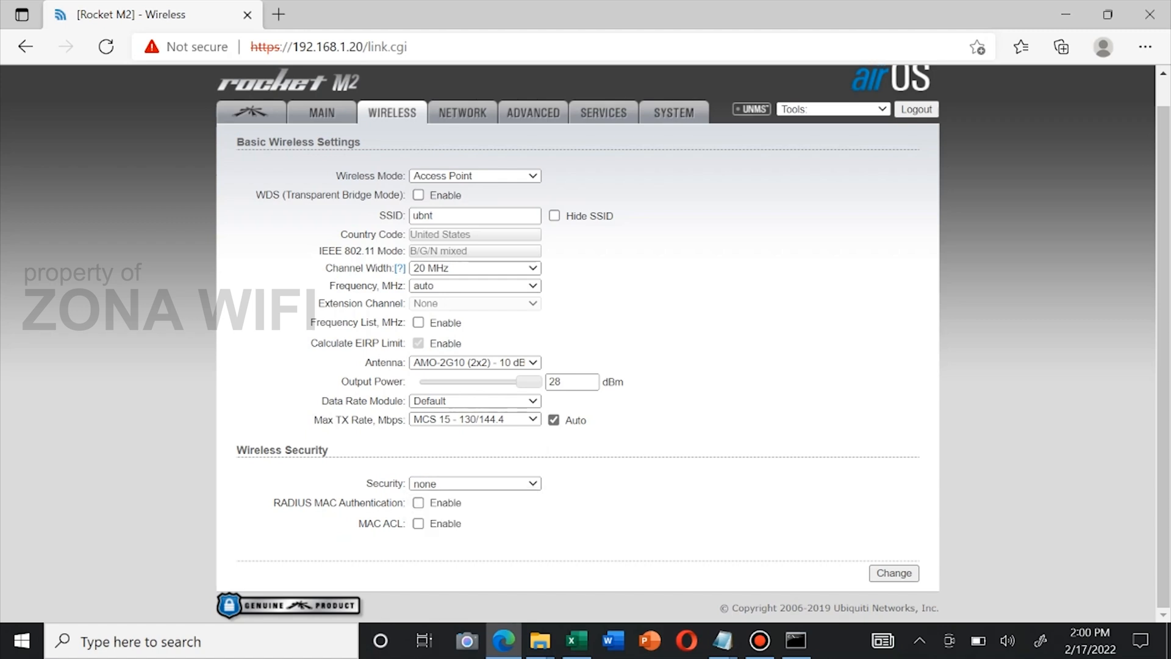